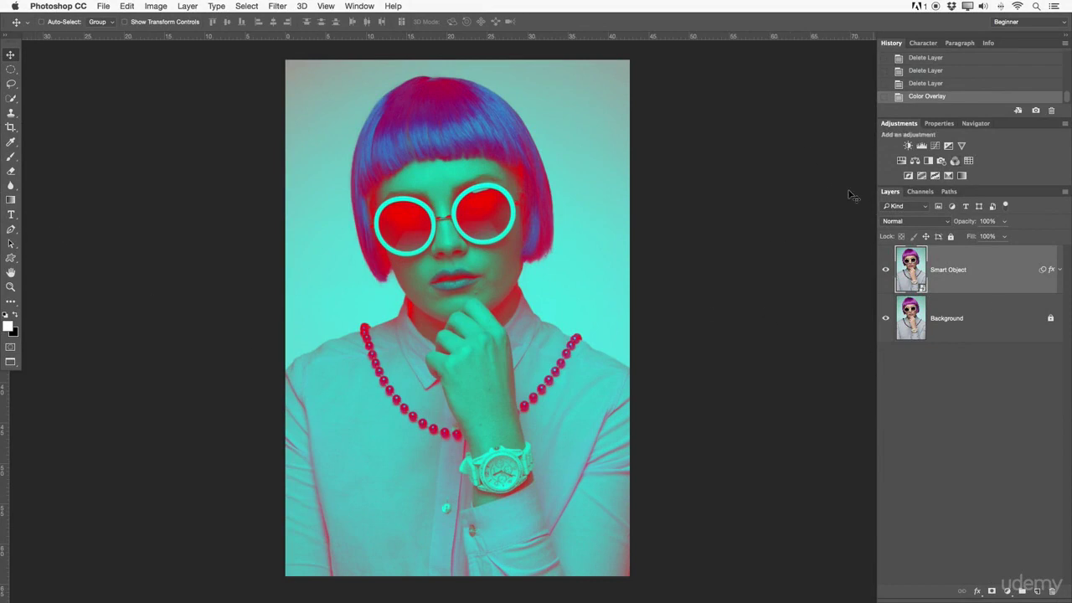
- Float the Layers panel over the canvas, re-dock it, then view the Properties and Navigator panels
{"action": "left_click_drag", "start_coordinate": [889, 192], "coordinate": [663, 147]}
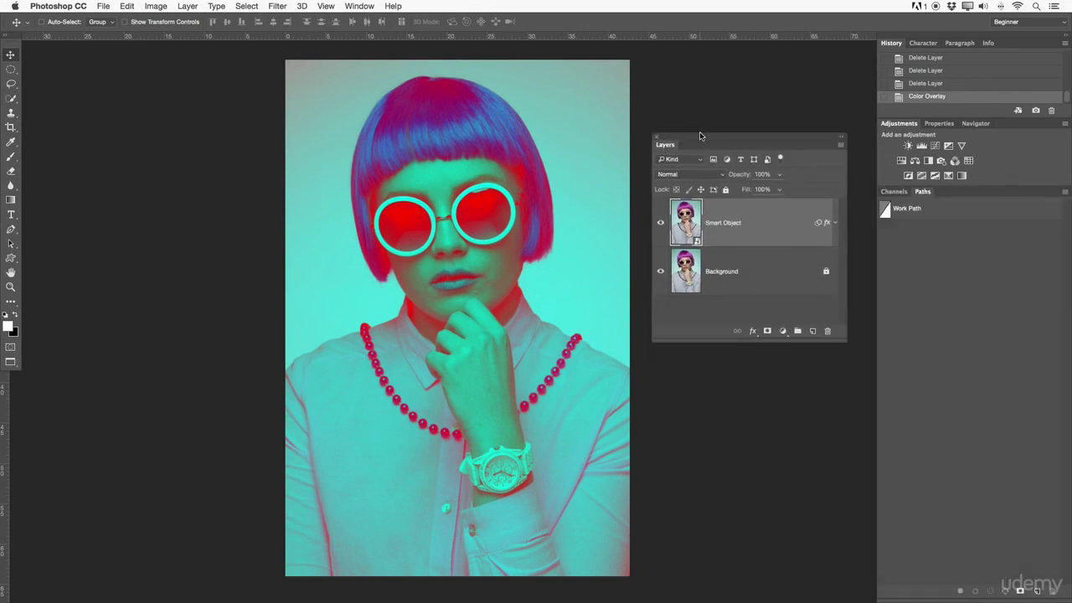
{"action": "left_click_drag", "start_coordinate": [678, 144], "coordinate": [894, 193]}
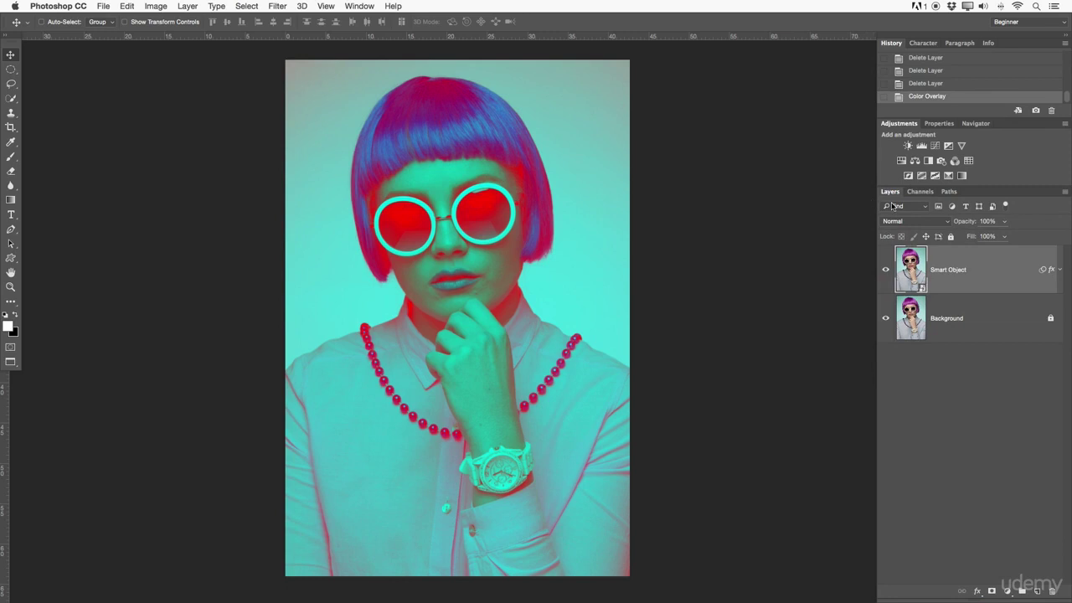
{"action": "left_click", "coordinate": [940, 124]}
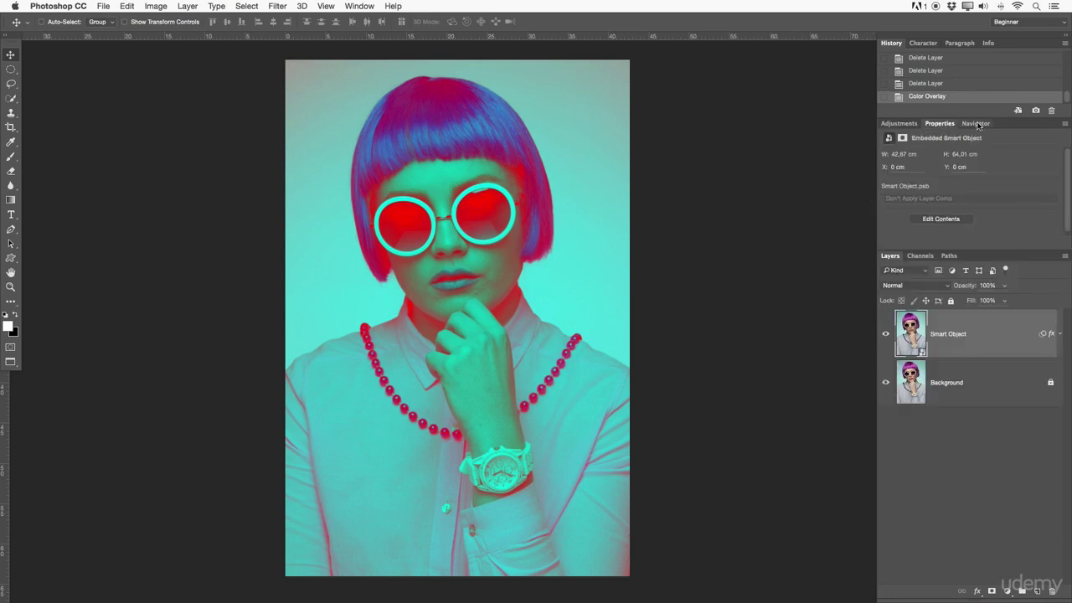
{"action": "left_click", "coordinate": [976, 124]}
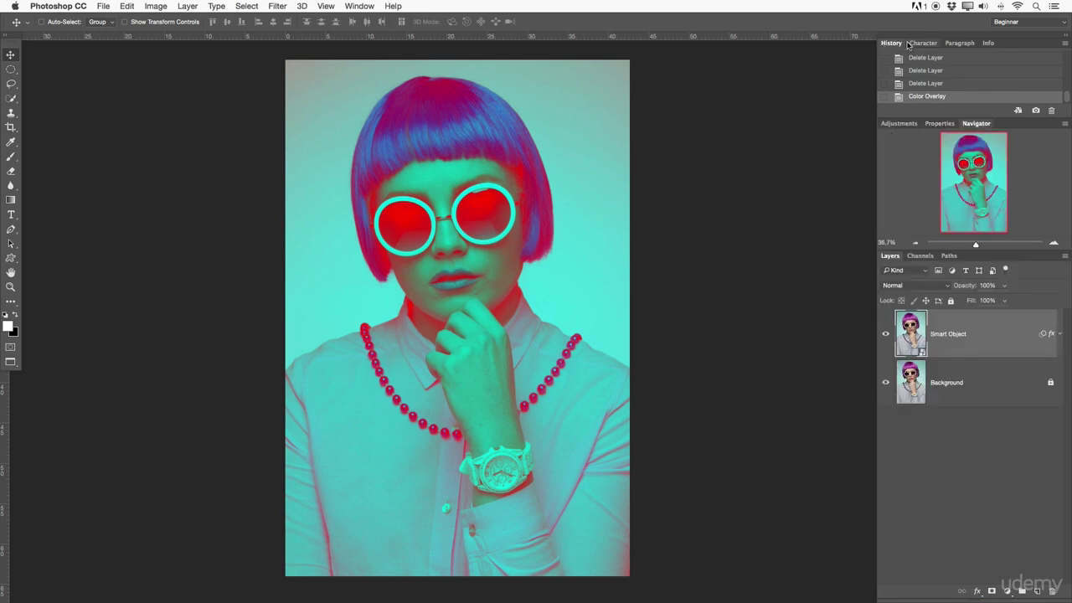
- Check the Paragraph panel, return to History, and duplicate the Smart Object layer
{"action": "left_click", "coordinate": [960, 43]}
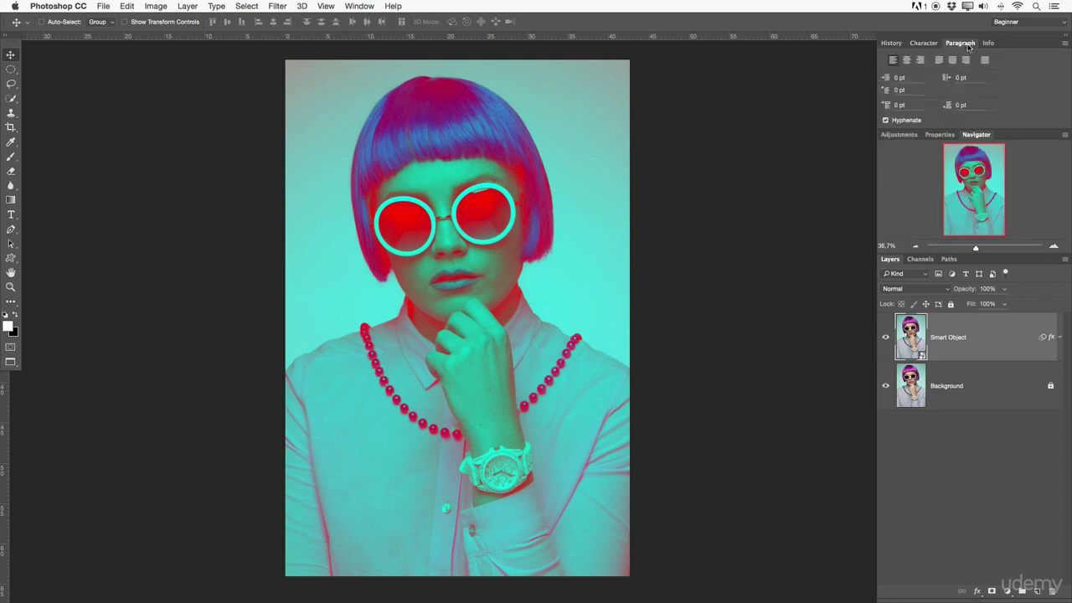
{"action": "left_click", "coordinate": [891, 42]}
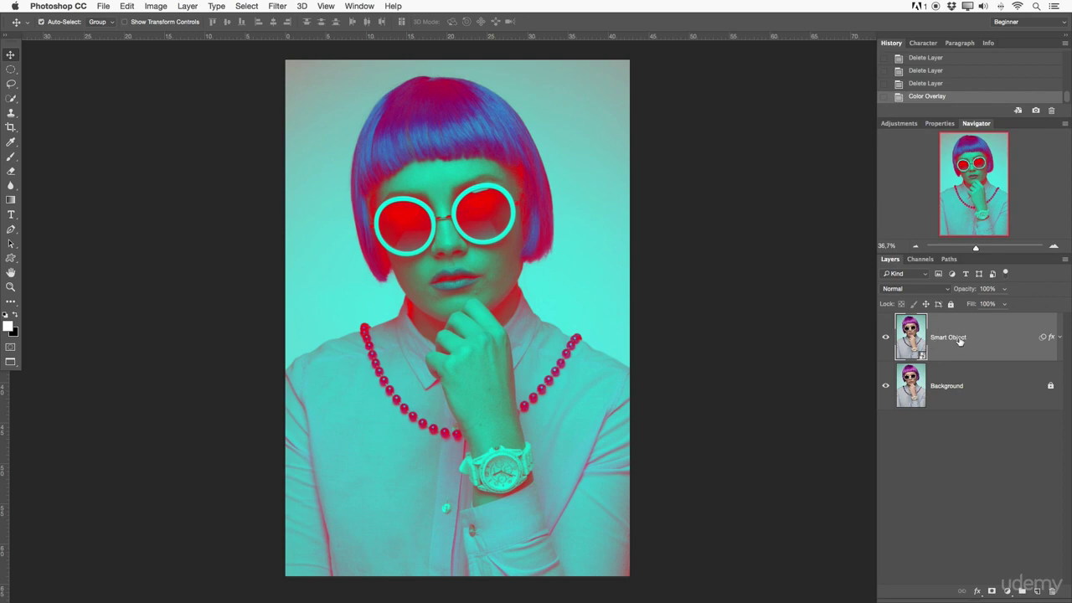
{"action": "key", "text": "ctrl+j"}
- Add a Curves adjustment layer and shape an S-curve in its floating settings
{"action": "left_click", "coordinate": [899, 124]}
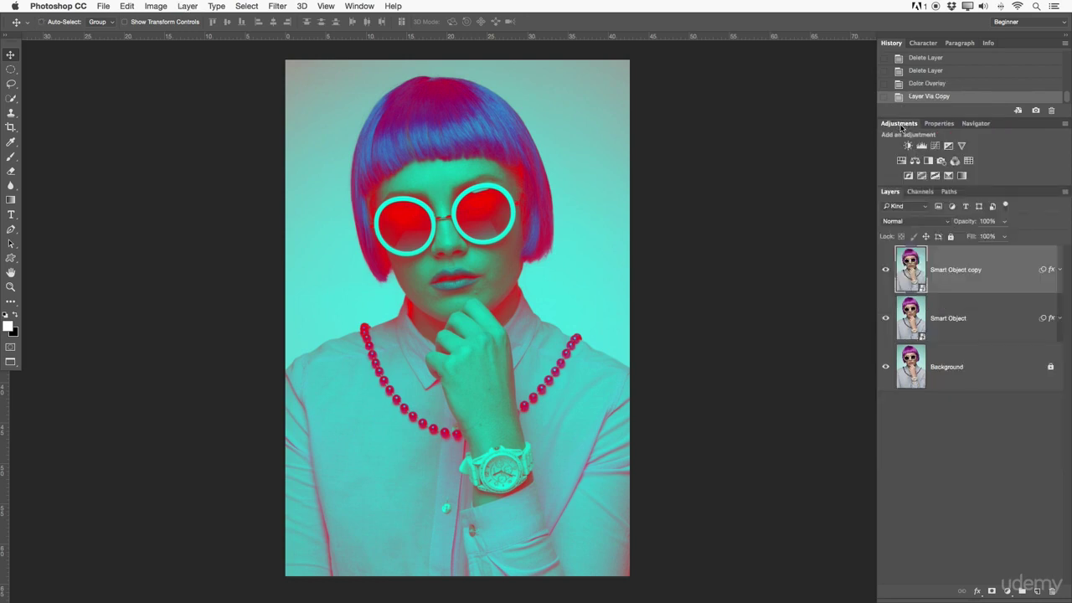
{"action": "left_click", "coordinate": [935, 145]}
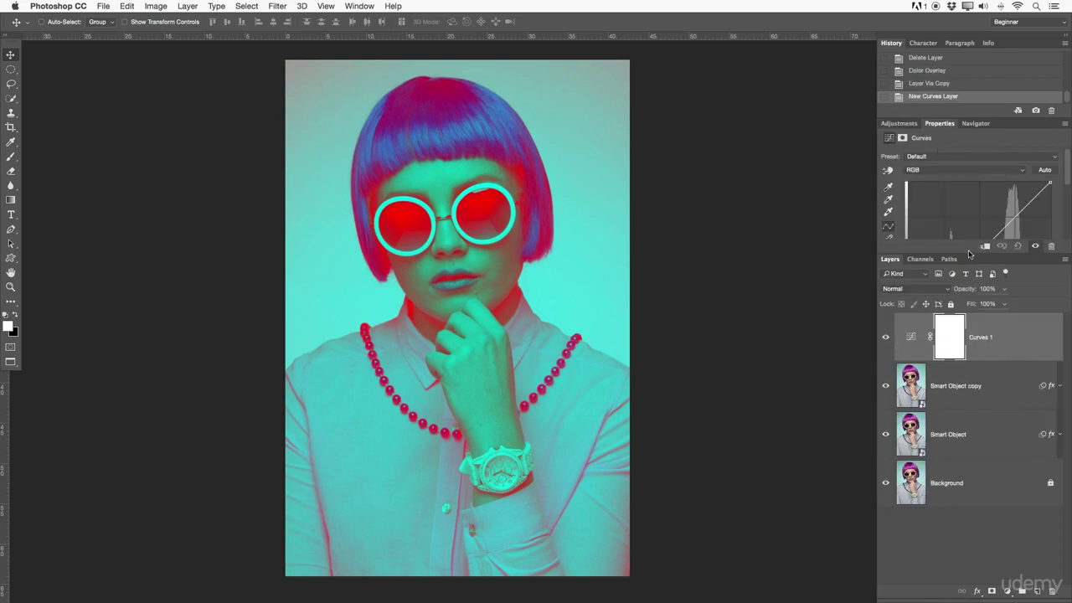
{"action": "left_click_drag", "start_coordinate": [940, 134], "coordinate": [678, 61]}
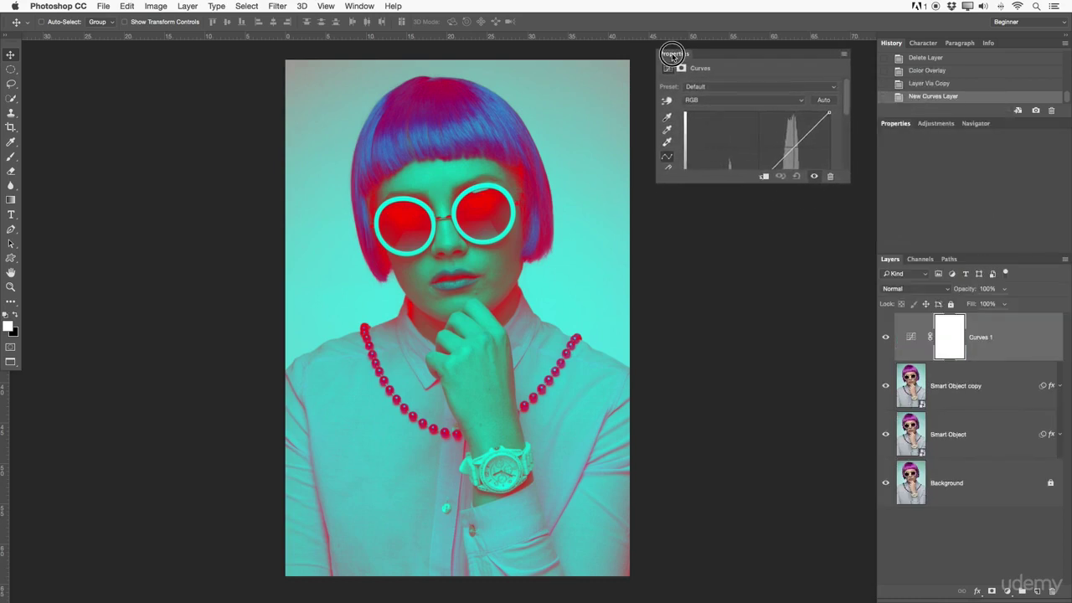
{"action": "left_click_drag", "start_coordinate": [795, 52], "coordinate": [782, 53]}
{"action": "left_click_drag", "start_coordinate": [787, 160], "coordinate": [786, 143]}
{"action": "left_click_drag", "start_coordinate": [732, 213], "coordinate": [737, 212]}
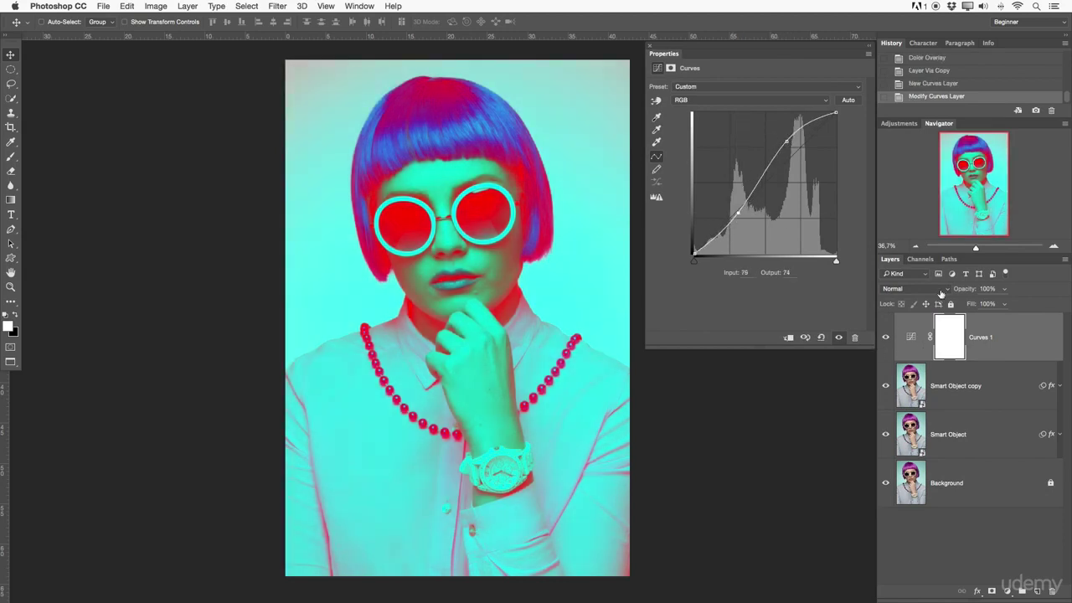
- Add Hue/Saturation with Saturation +27 and Posterize with 64 levels
{"action": "left_click", "coordinate": [898, 123]}
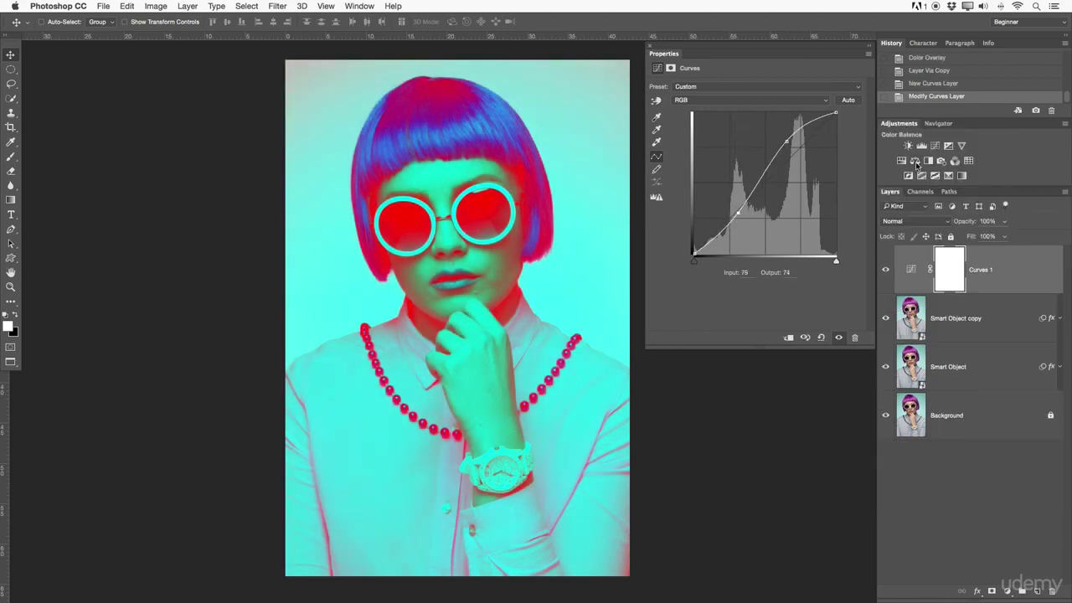
{"action": "left_click", "coordinate": [901, 161]}
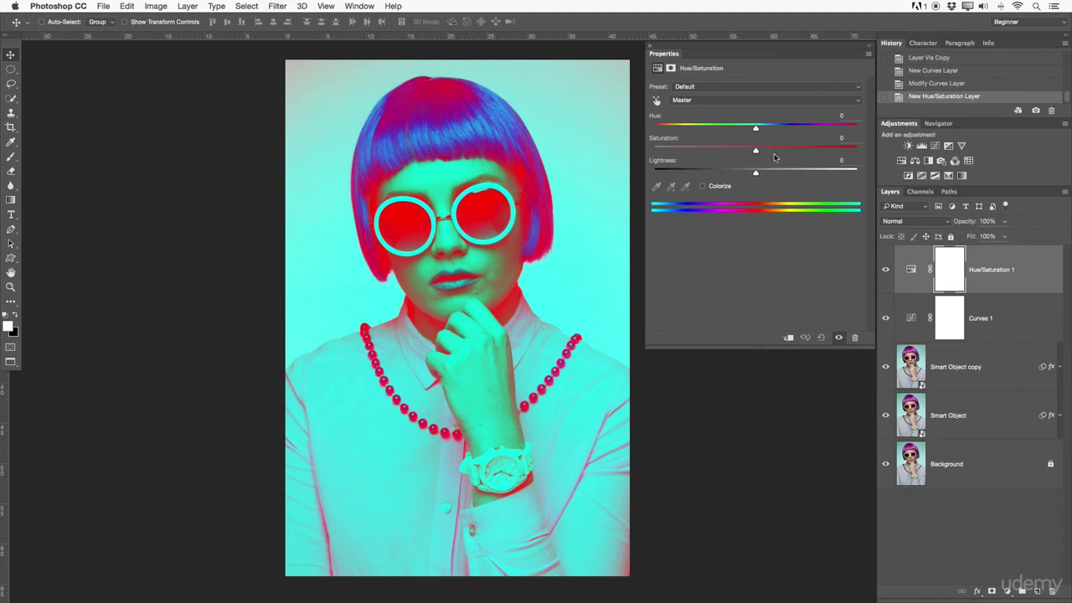
{"action": "left_click_drag", "start_coordinate": [774, 153], "coordinate": [782, 150]}
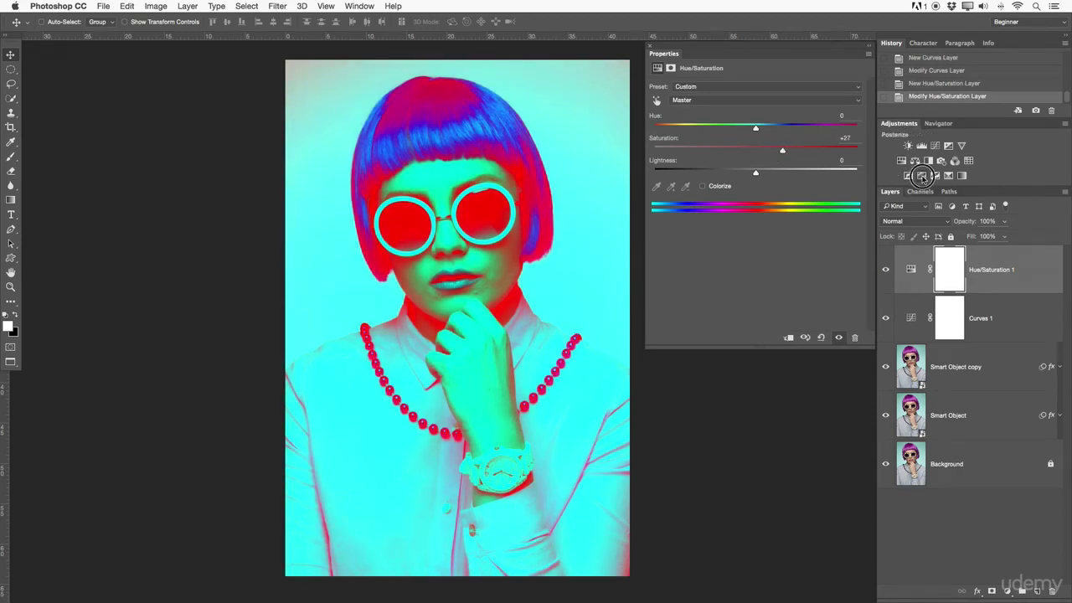
{"action": "left_click", "coordinate": [921, 176]}
{"action": "left_click_drag", "start_coordinate": [660, 97], "coordinate": [702, 98]}
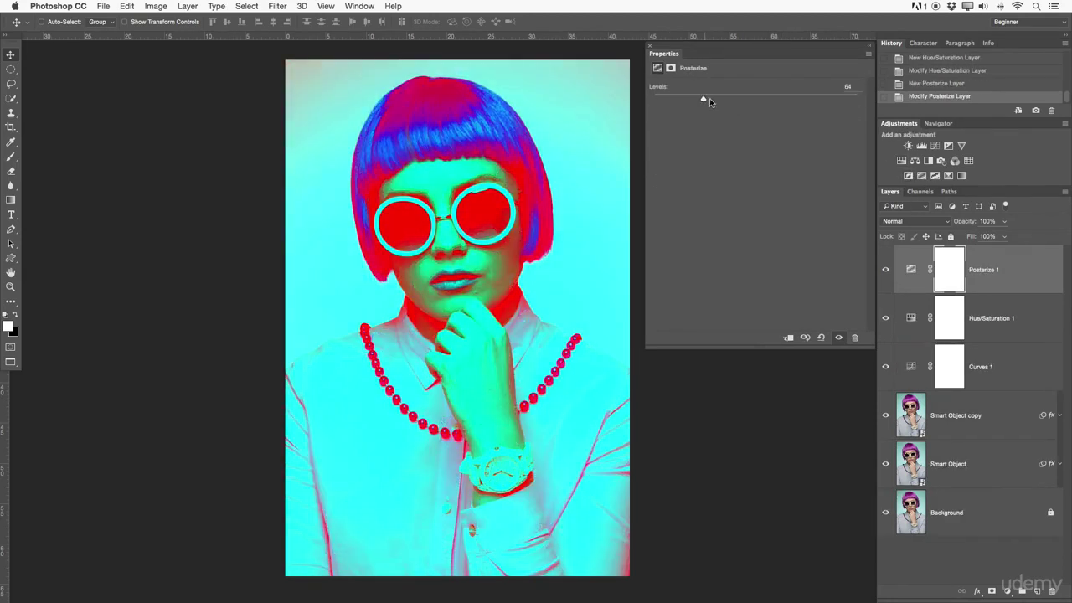
- Add four empty layers above Posterize 1 and create a layer group
{"action": "left_click", "coordinate": [1037, 591]}
{"action": "left_click", "coordinate": [1036, 591]}
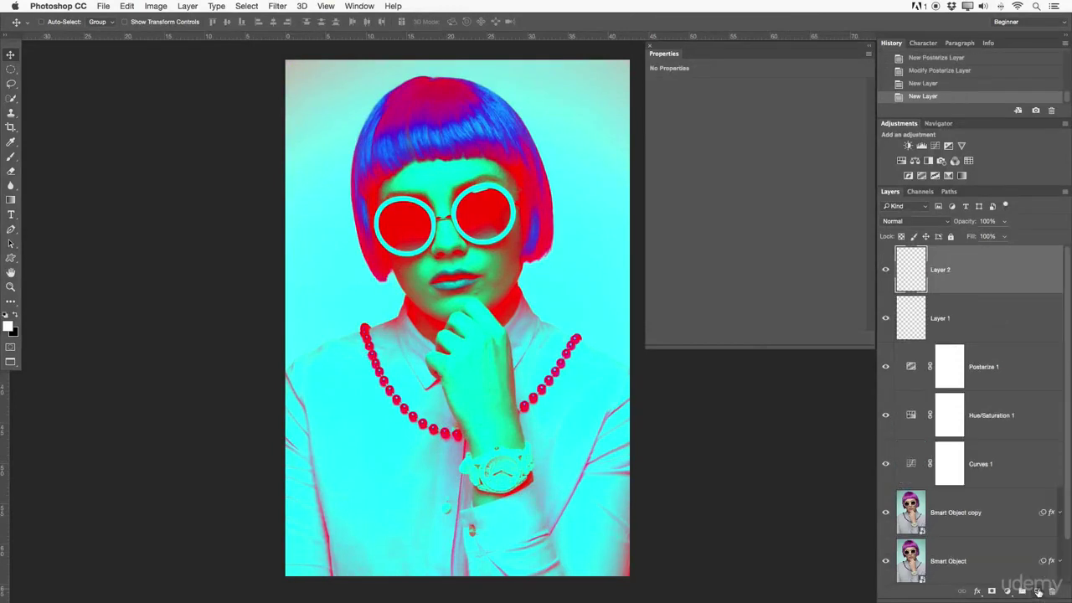
{"action": "left_click", "coordinate": [1037, 591]}
{"action": "left_click", "coordinate": [1036, 591]}
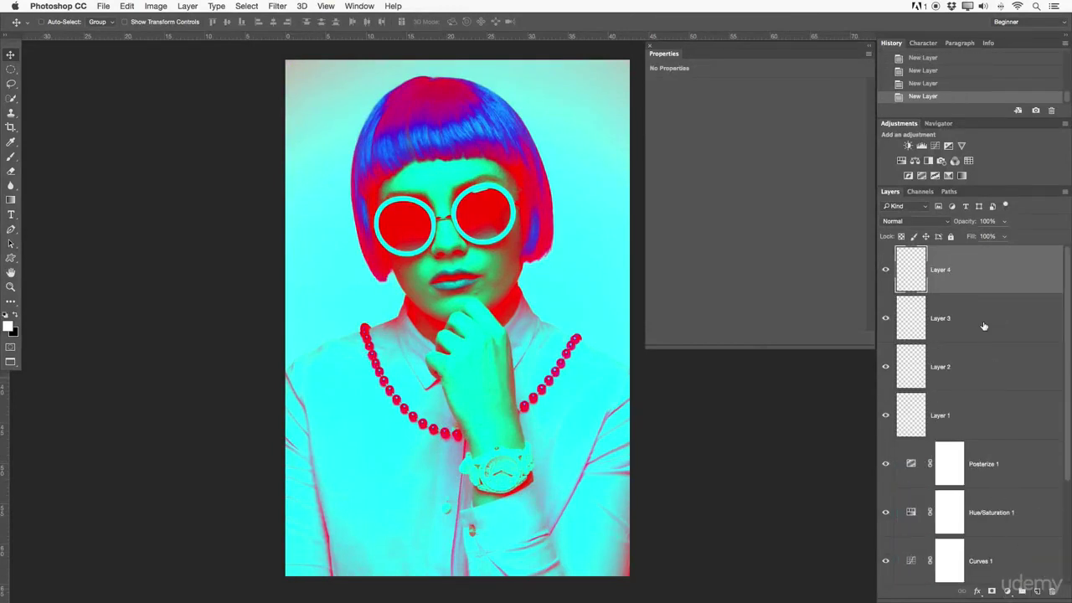
{"action": "left_click", "coordinate": [1021, 591]}
- Add Levels with black input 47 and Brightness/Contrast at 41 and -36
{"action": "left_click", "coordinate": [921, 147]}
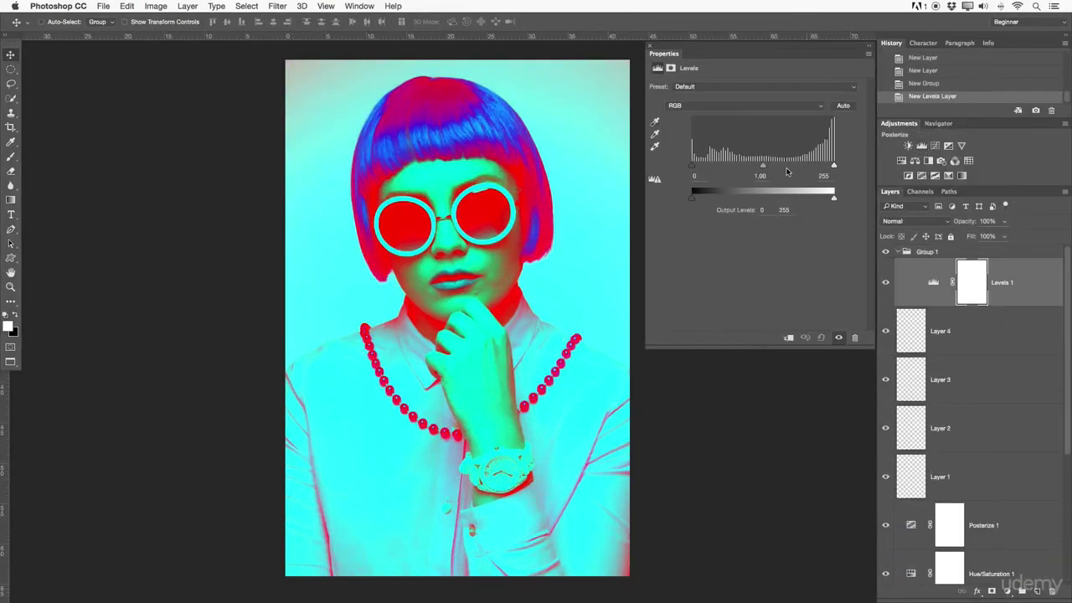
{"action": "left_click_drag", "start_coordinate": [692, 165], "coordinate": [719, 166]}
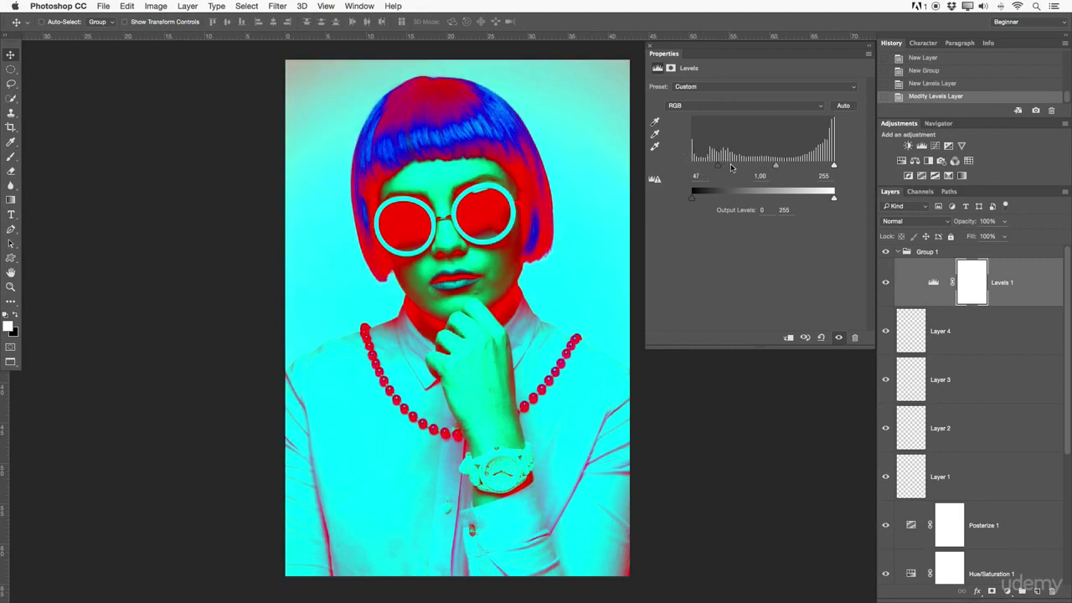
{"action": "left_click", "coordinate": [907, 146]}
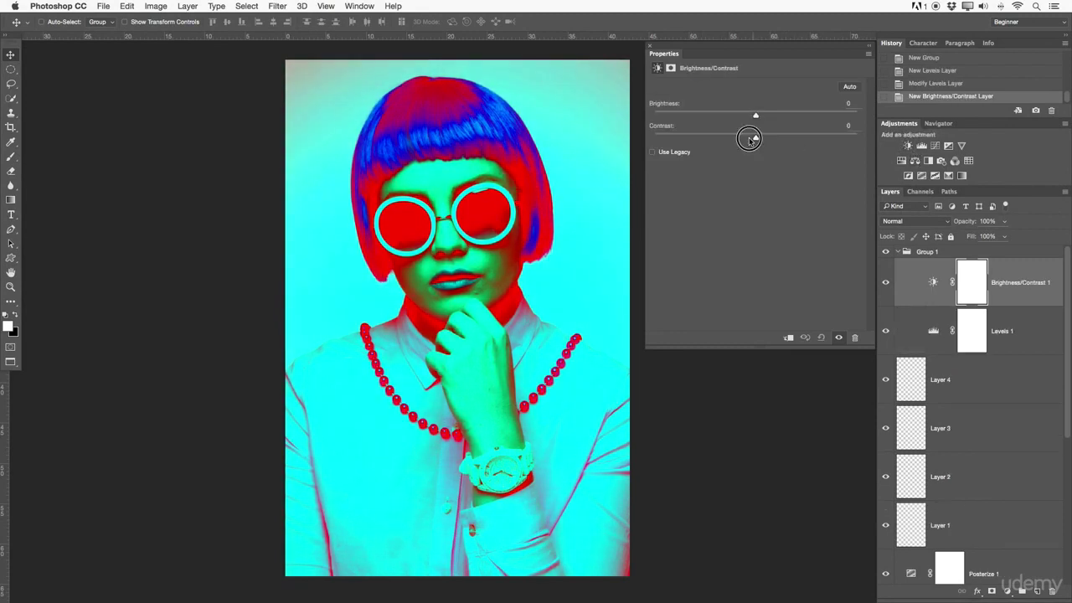
{"action": "left_click_drag", "start_coordinate": [750, 138], "coordinate": [681, 138]}
{"action": "left_click_drag", "start_coordinate": [755, 114], "coordinate": [782, 115]}
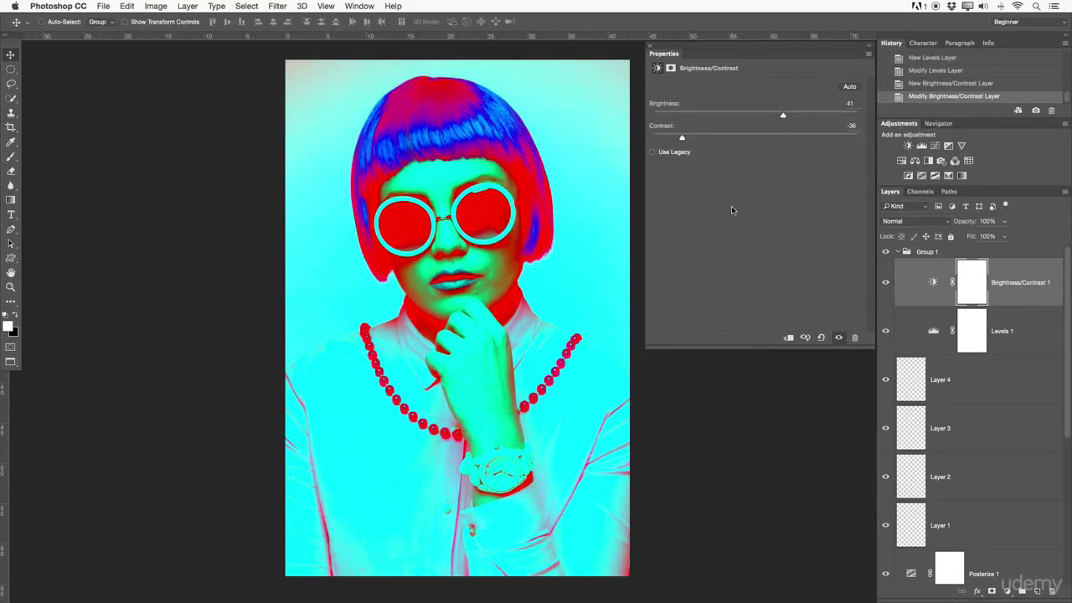
- Dock History beside Properties and step between the Gaussian Blur, Hue/Saturation and Curves states
{"action": "left_click_drag", "start_coordinate": [887, 42], "coordinate": [701, 61]}
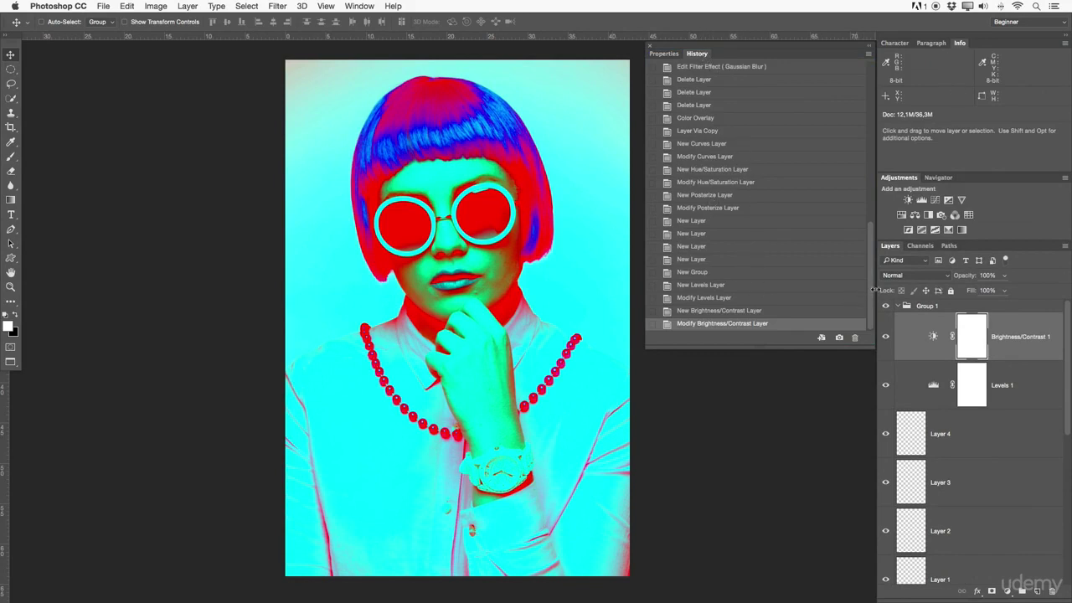
{"action": "left_click_drag", "start_coordinate": [871, 289], "coordinate": [868, 188]}
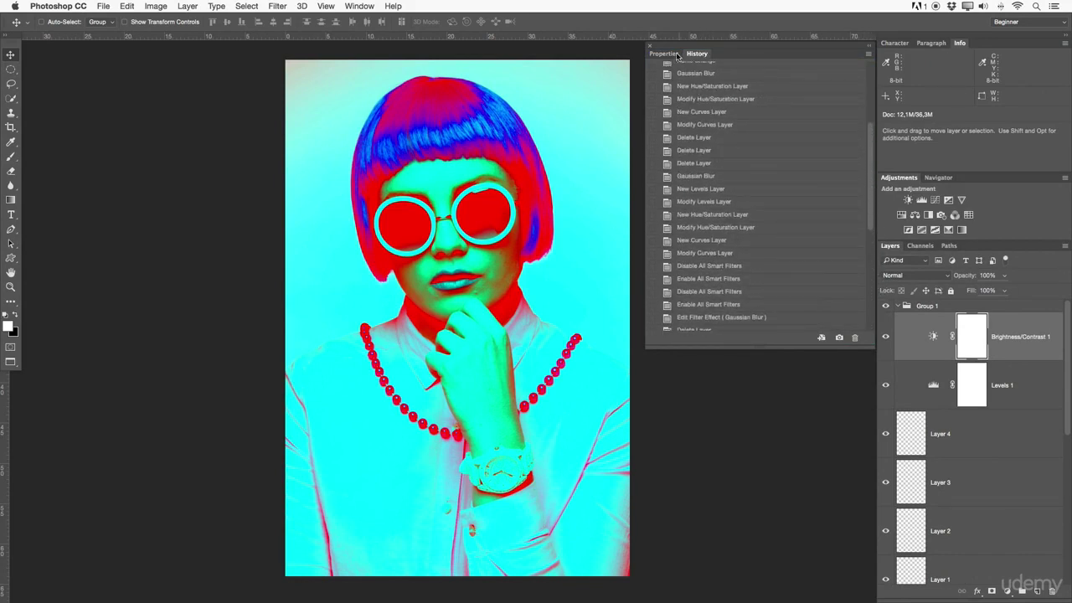
{"action": "left_click", "coordinate": [725, 75]}
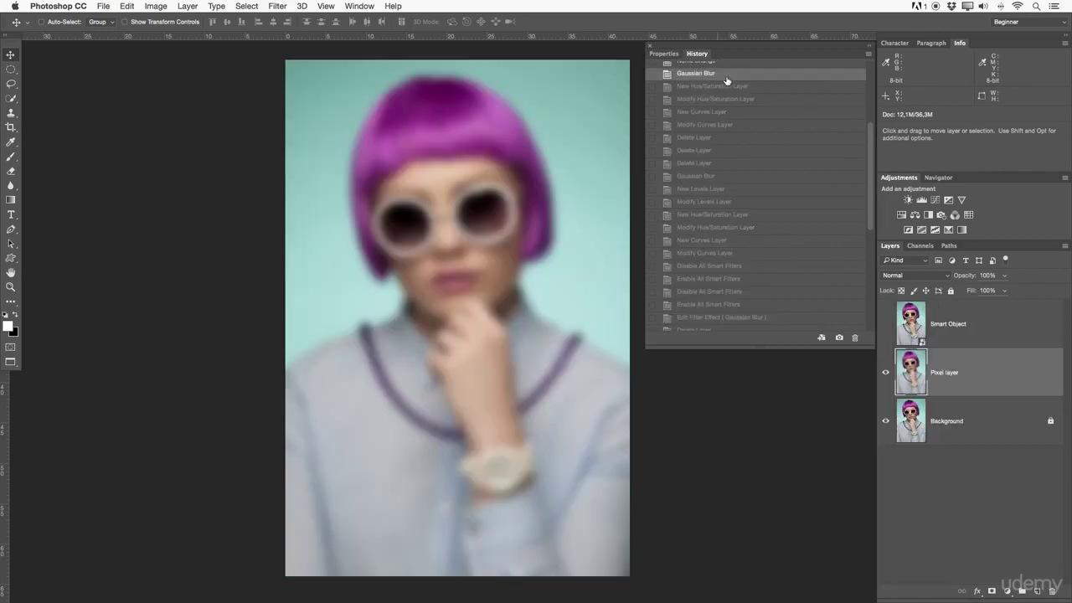
{"action": "left_click", "coordinate": [721, 88]}
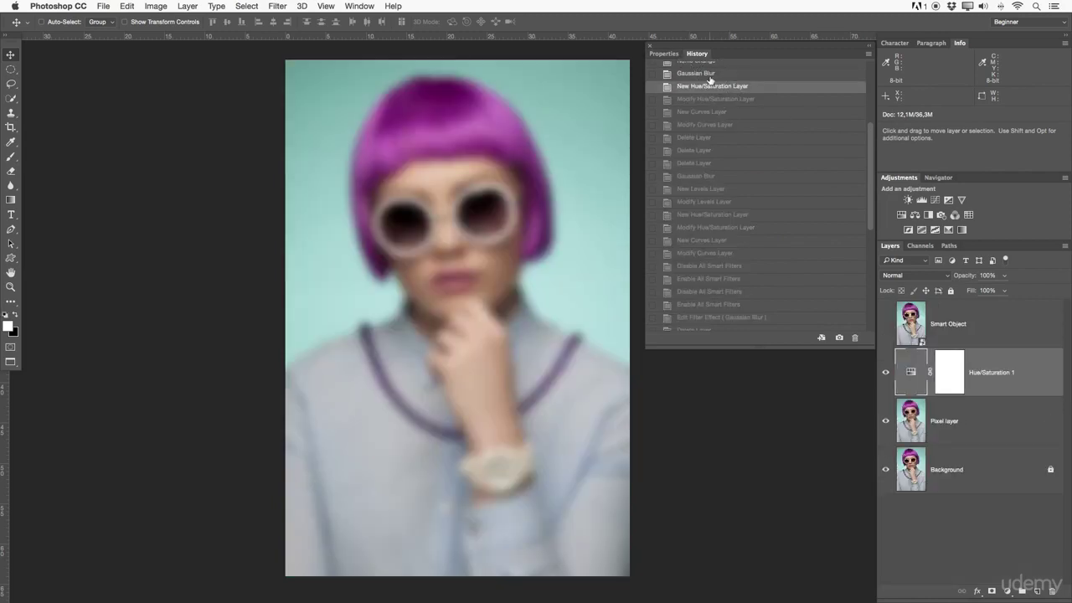
{"action": "left_click", "coordinate": [716, 76]}
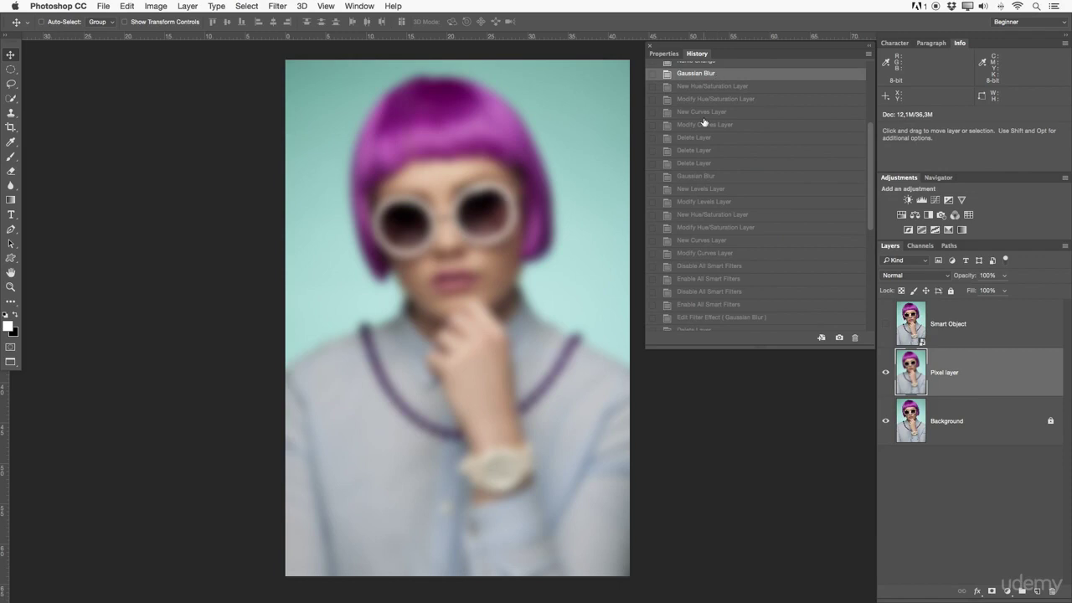
{"action": "left_click", "coordinate": [704, 114]}
- Jump among Modify Curves, Delete Layer, New Levels and Modify Hue/Saturation history states
{"action": "left_click", "coordinate": [723, 126]}
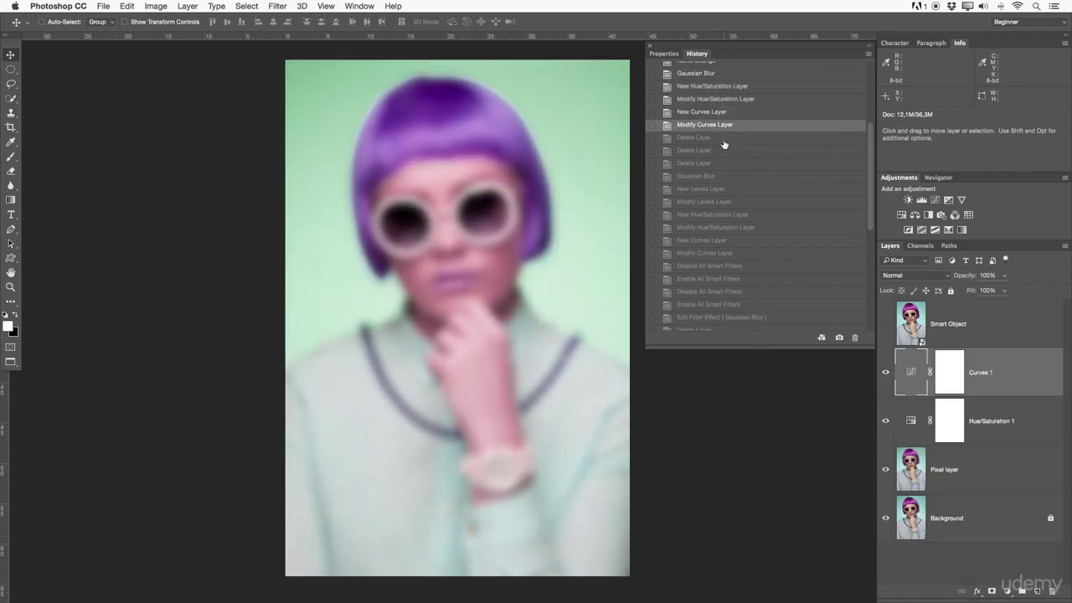
{"action": "left_click", "coordinate": [725, 139]}
{"action": "left_click", "coordinate": [755, 192]}
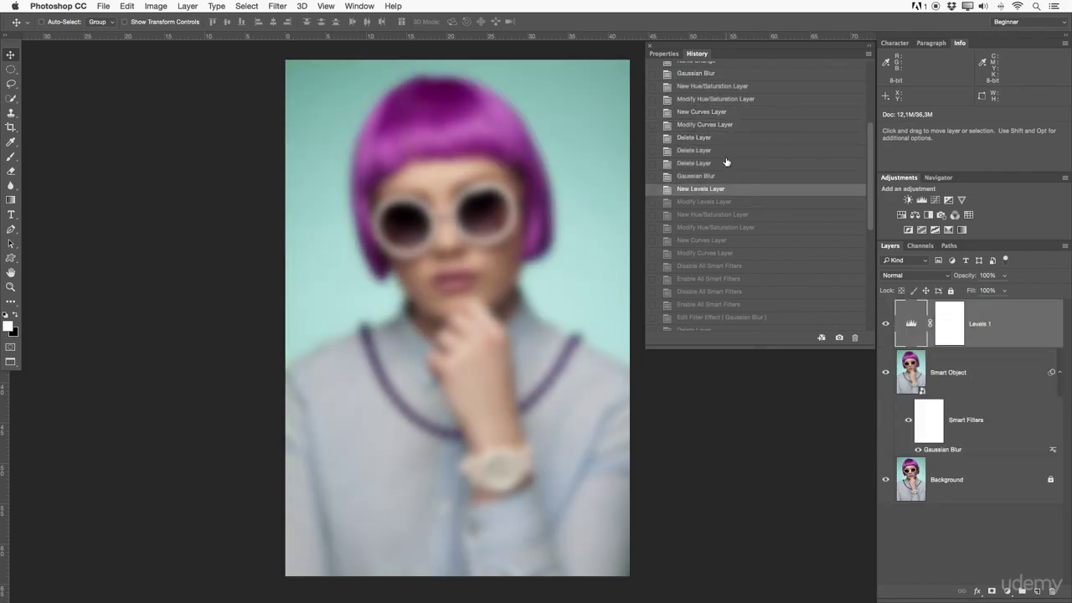
{"action": "left_click", "coordinate": [725, 154]}
{"action": "left_click", "coordinate": [718, 137]}
{"action": "left_click", "coordinate": [716, 99]}
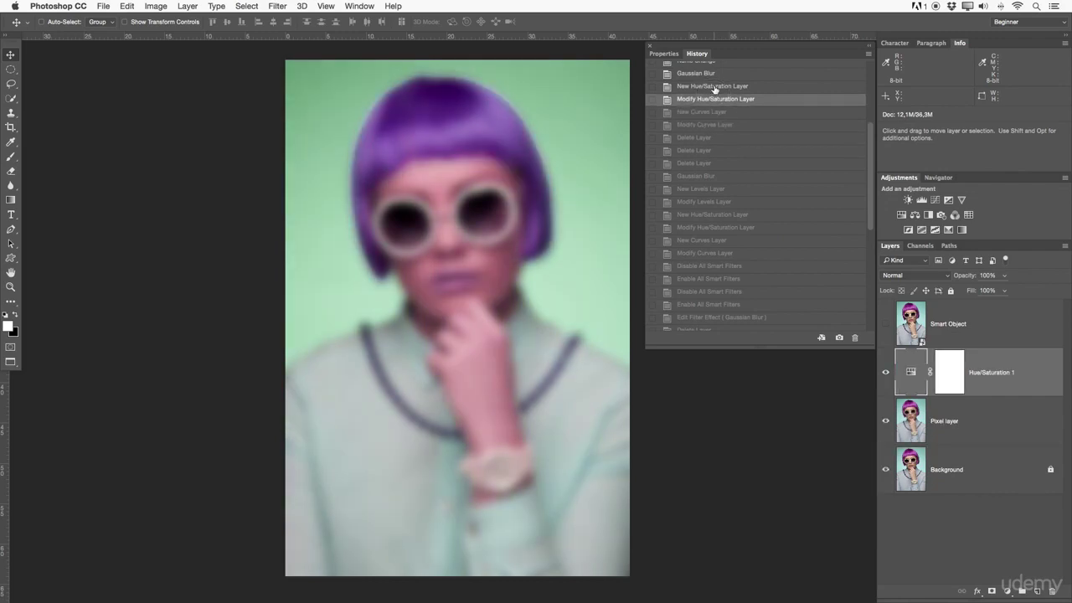
{"action": "left_click", "coordinate": [758, 191]}
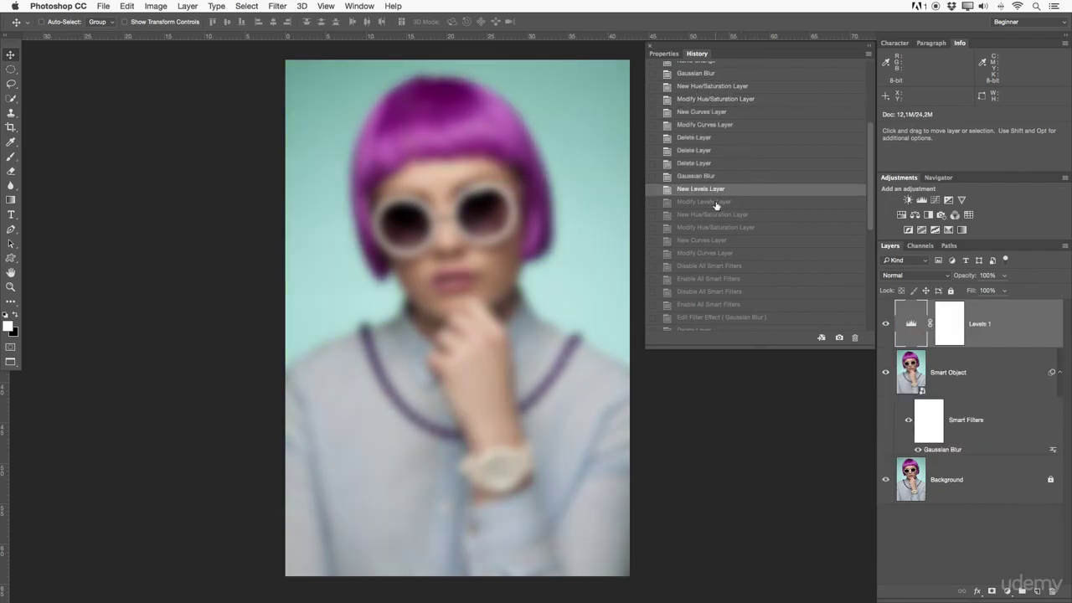
- Rewind history to before the adjustment layers, then group Adjustments with the History panel
{"action": "scroll", "coordinate": [717, 204], "scroll_direction": "up", "scroll_amount": 5}
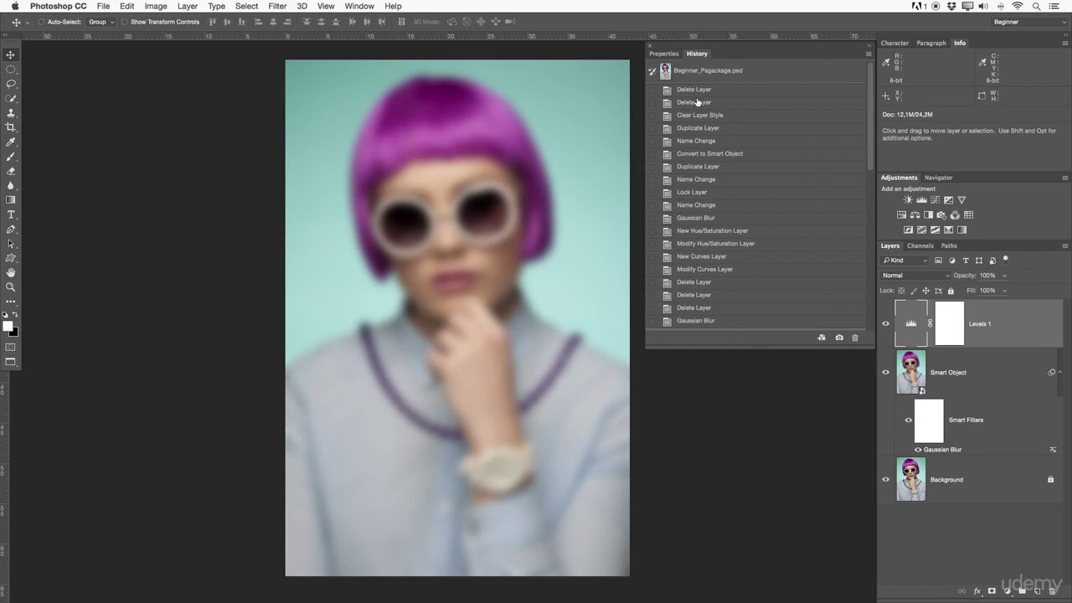
{"action": "scroll", "coordinate": [720, 99], "scroll_direction": "down", "scroll_amount": 10}
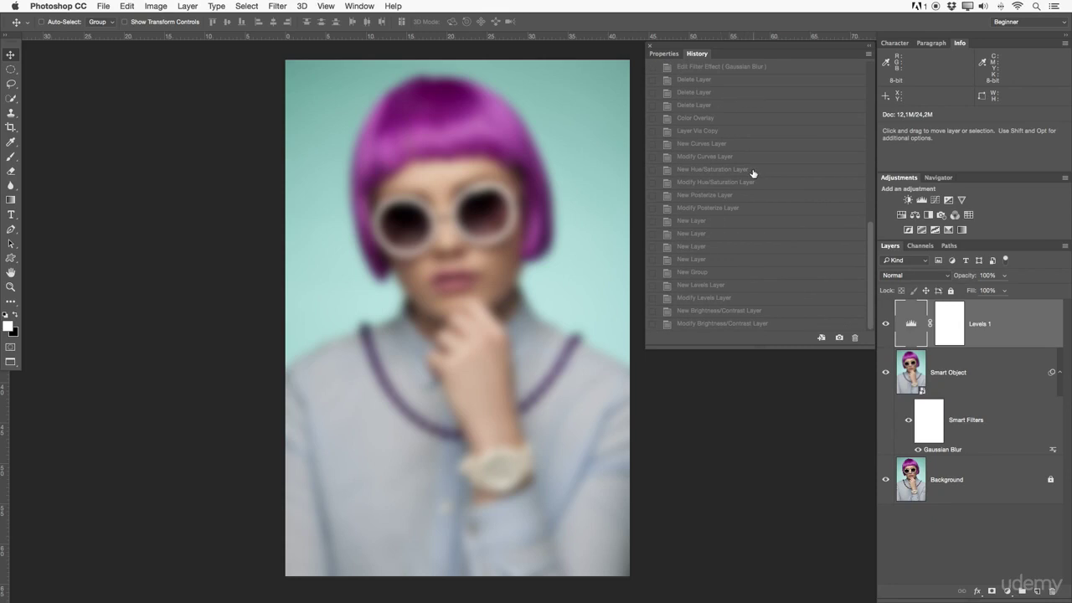
{"action": "left_click", "coordinate": [692, 246]}
{"action": "left_click_drag", "start_coordinate": [725, 204], "coordinate": [742, 323]}
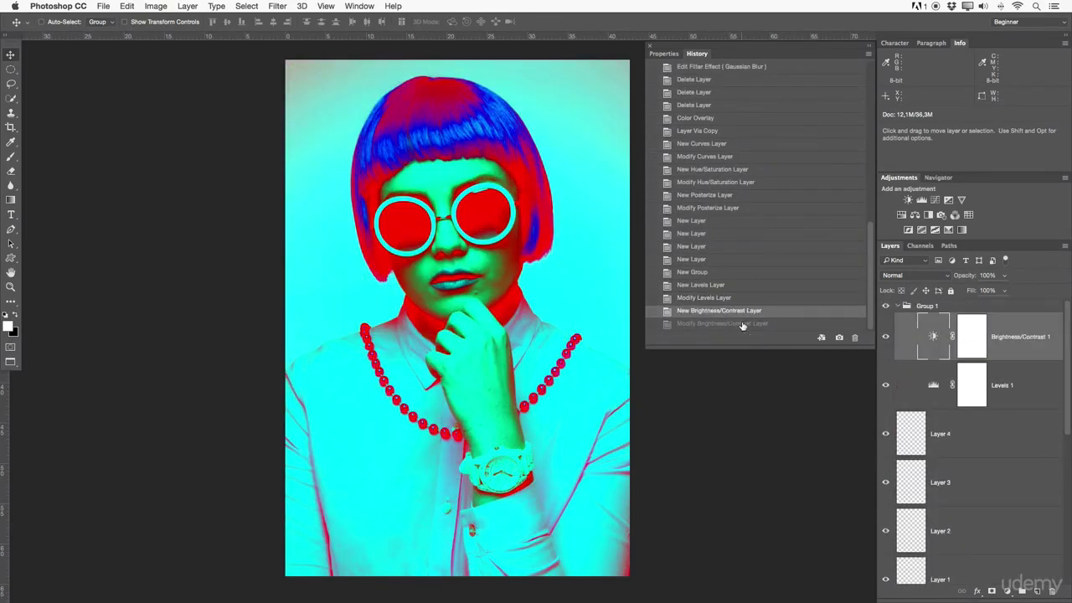
{"action": "left_click", "coordinate": [694, 247]}
{"action": "left_click", "coordinate": [710, 210]}
{"action": "left_click_drag", "start_coordinate": [720, 192], "coordinate": [704, 110]}
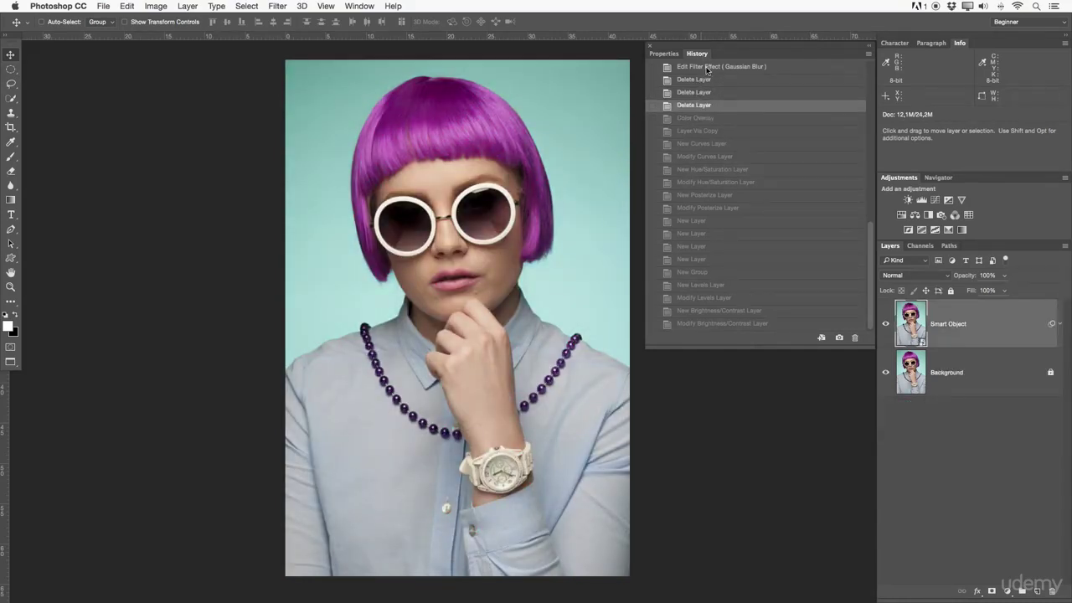
{"action": "left_click_drag", "start_coordinate": [900, 176], "coordinate": [716, 54]}
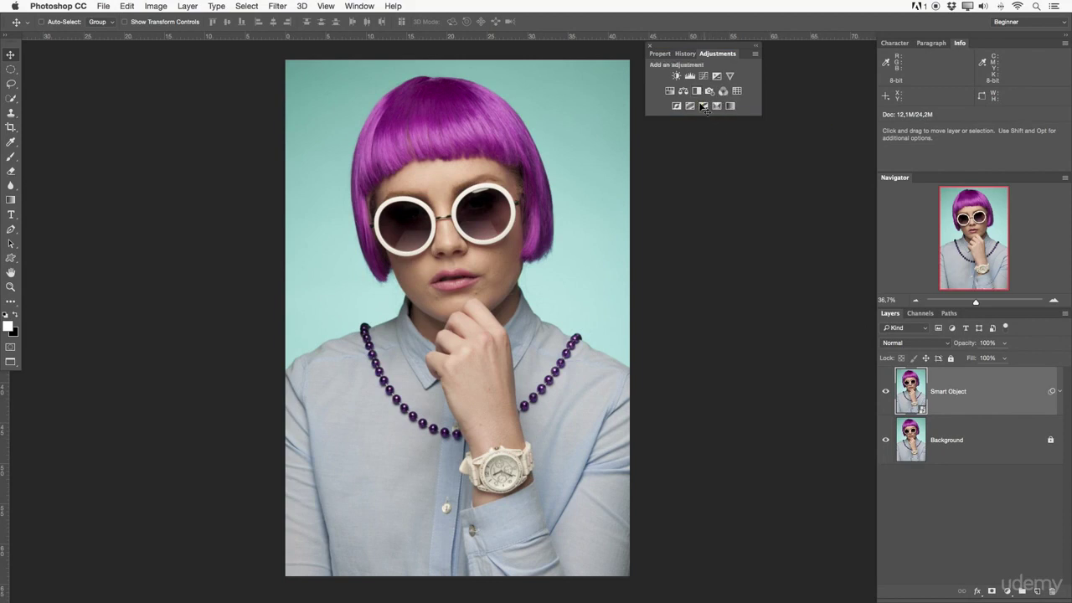
- Browse Layer > New Adjustment Layer and the fill/adjustment list without adding a layer
{"action": "left_click", "coordinate": [216, 5]}
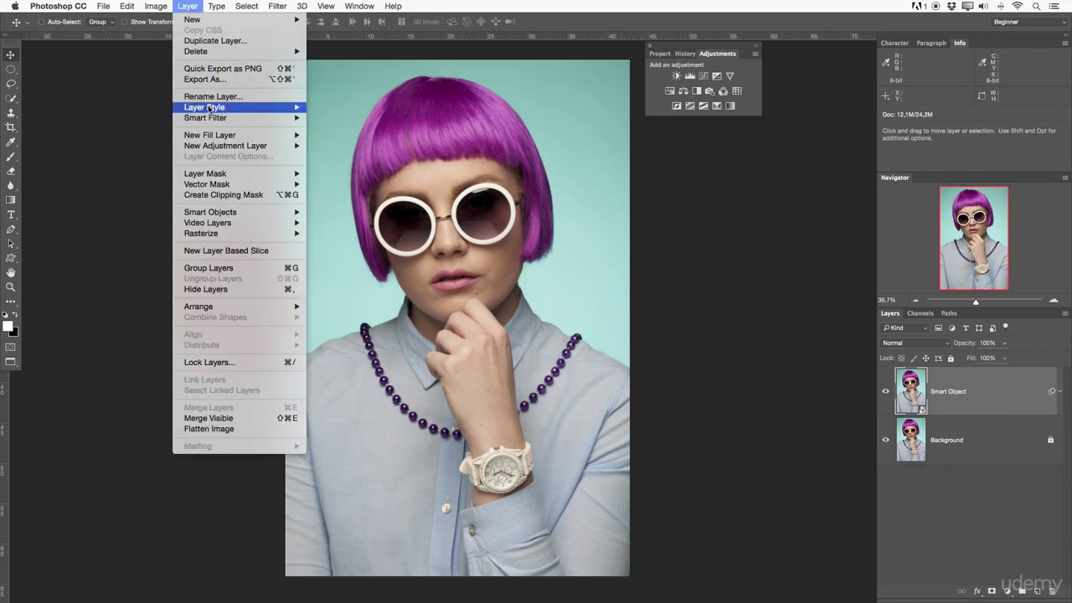
{"action": "mouse_move", "coordinate": [237, 147]}
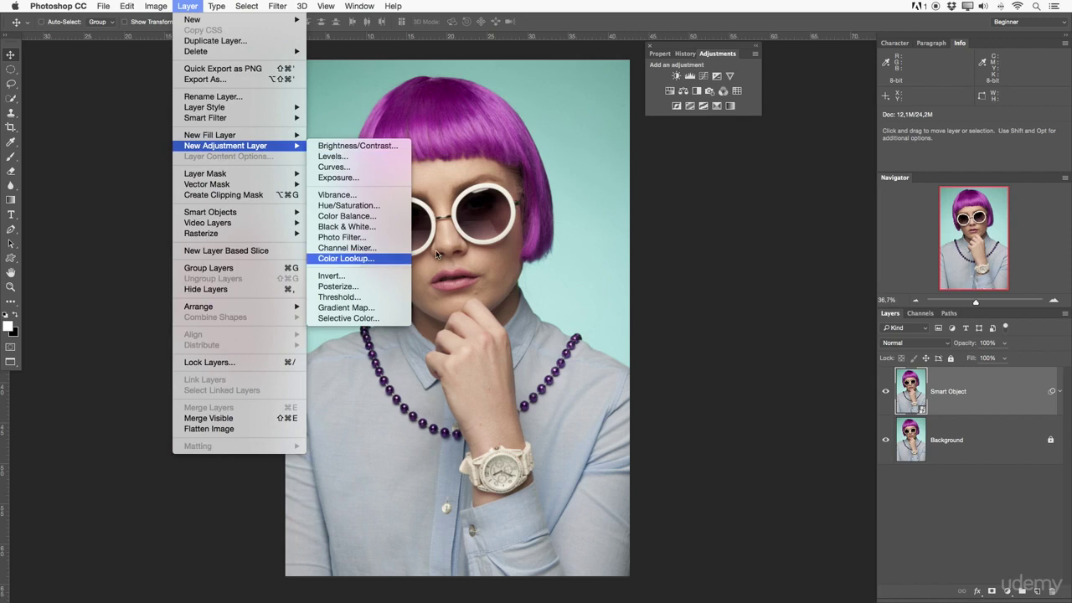
{"action": "left_click", "coordinate": [740, 210]}
{"action": "left_click", "coordinate": [1007, 591]}
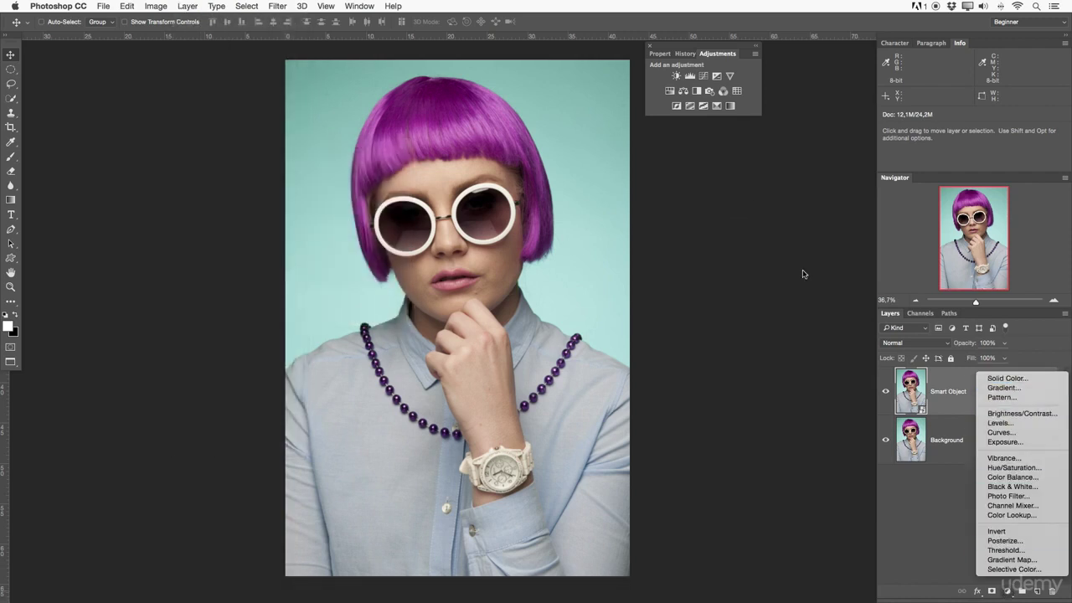
{"action": "left_click", "coordinate": [756, 256]}
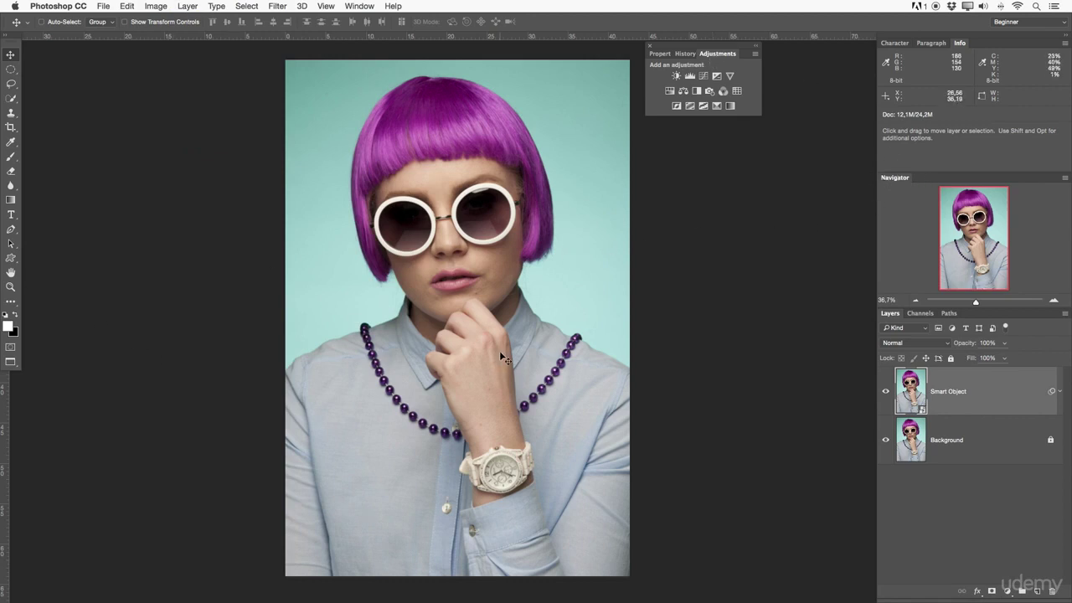
- Zoom in on the chin and hand with the Zoom tool and Navigator slider
{"action": "key", "text": "z"}
{"action": "mouse_move", "coordinate": [490, 323]}
{"action": "left_mouse_down"}
{"action": "mouse_move", "coordinate": [532, 329]}
{"action": "mouse_move", "coordinate": [478, 327]}
{"action": "mouse_move", "coordinate": [545, 318]}
{"action": "mouse_move", "coordinate": [485, 325]}
{"action": "left_mouse_up"}
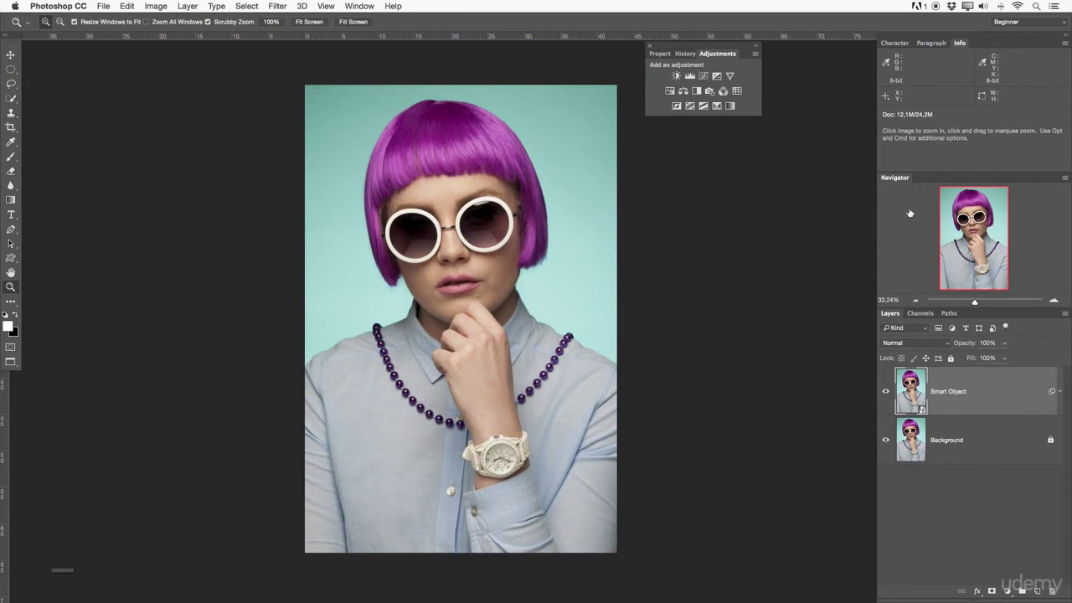
{"action": "mouse_move", "coordinate": [975, 305]}
{"action": "left_mouse_down"}
{"action": "mouse_move", "coordinate": [959, 303]}
{"action": "mouse_move", "coordinate": [973, 303]}
{"action": "left_mouse_up"}
- In Channels, preview Blue and Green alone, restore all RGB channels, then show Paths
{"action": "left_click", "coordinate": [926, 314]}
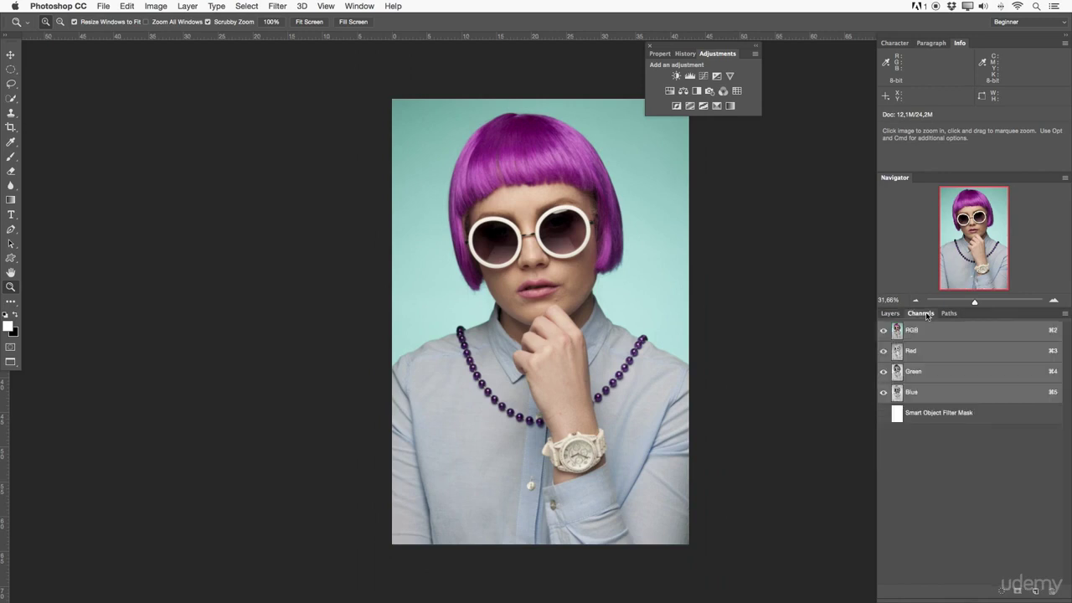
{"action": "left_click", "coordinate": [883, 352]}
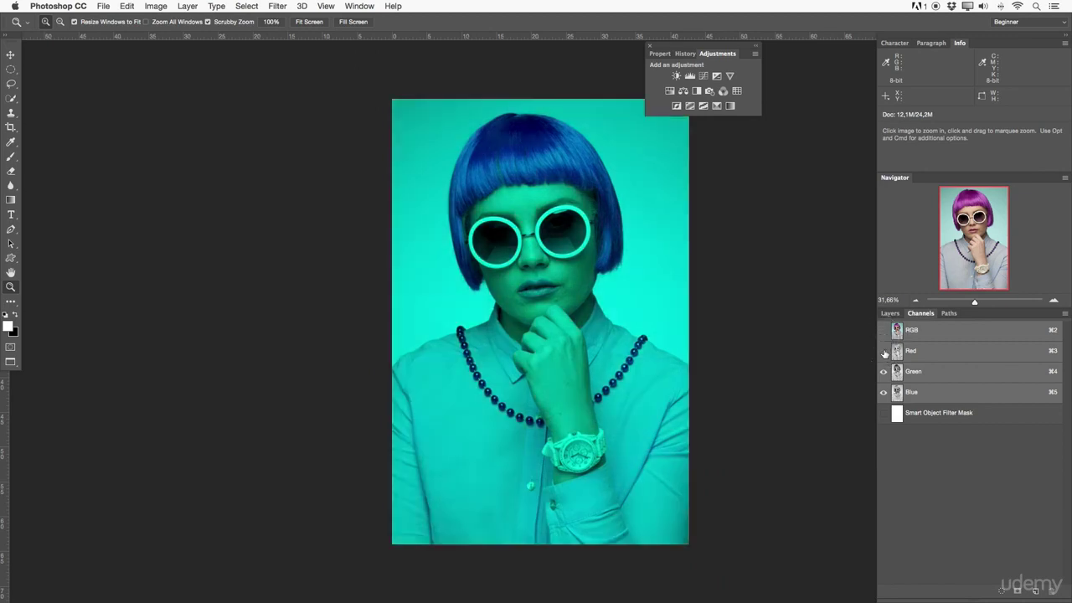
{"action": "left_click", "coordinate": [883, 371]}
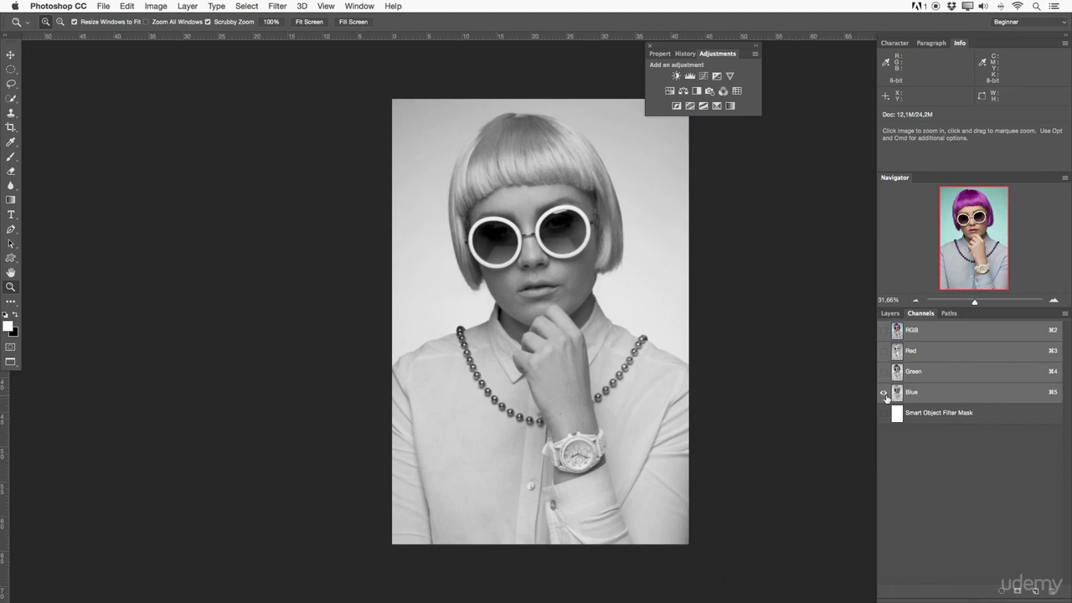
{"action": "left_click", "coordinate": [884, 373]}
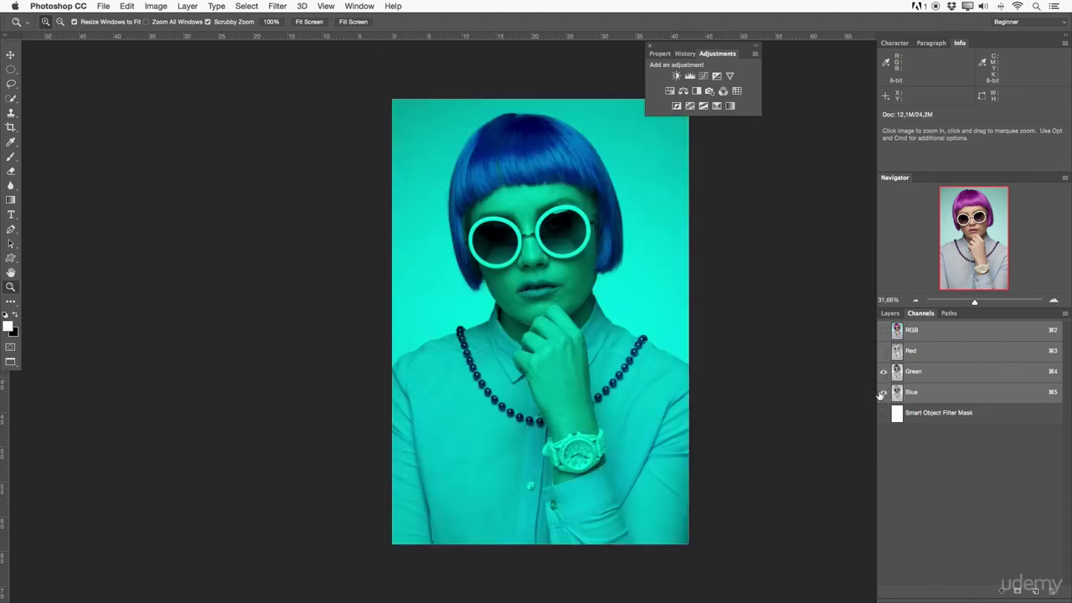
{"action": "left_click", "coordinate": [883, 392]}
{"action": "left_click", "coordinate": [883, 391]}
{"action": "left_click", "coordinate": [882, 351]}
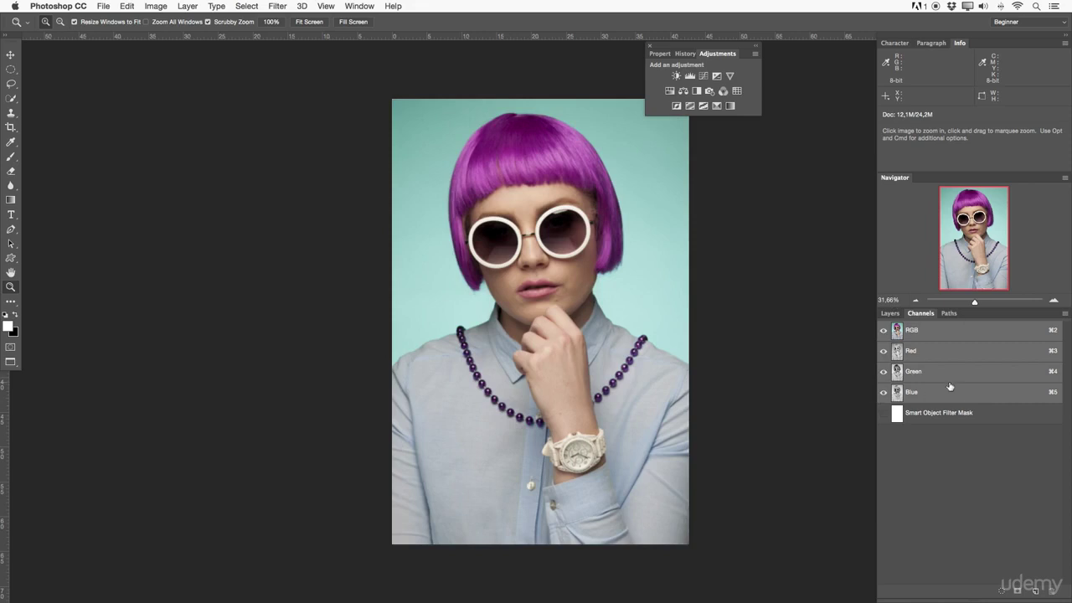
{"action": "left_click", "coordinate": [949, 313]}
- Display the Work Path outline on the portrait from the Paths panel
{"action": "left_click", "coordinate": [890, 313]}
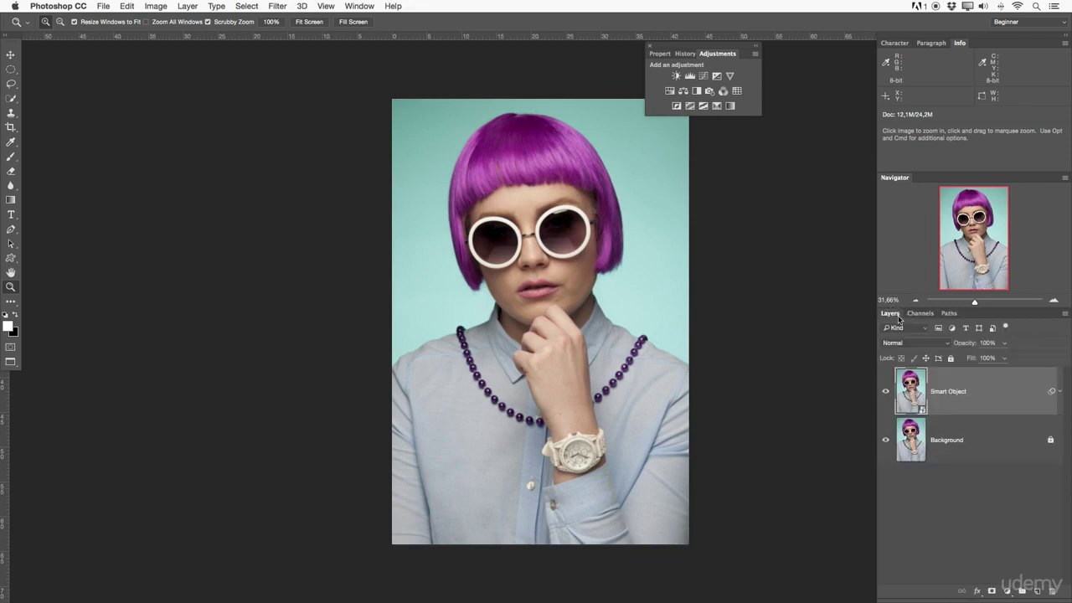
{"action": "left_click", "coordinate": [949, 313]}
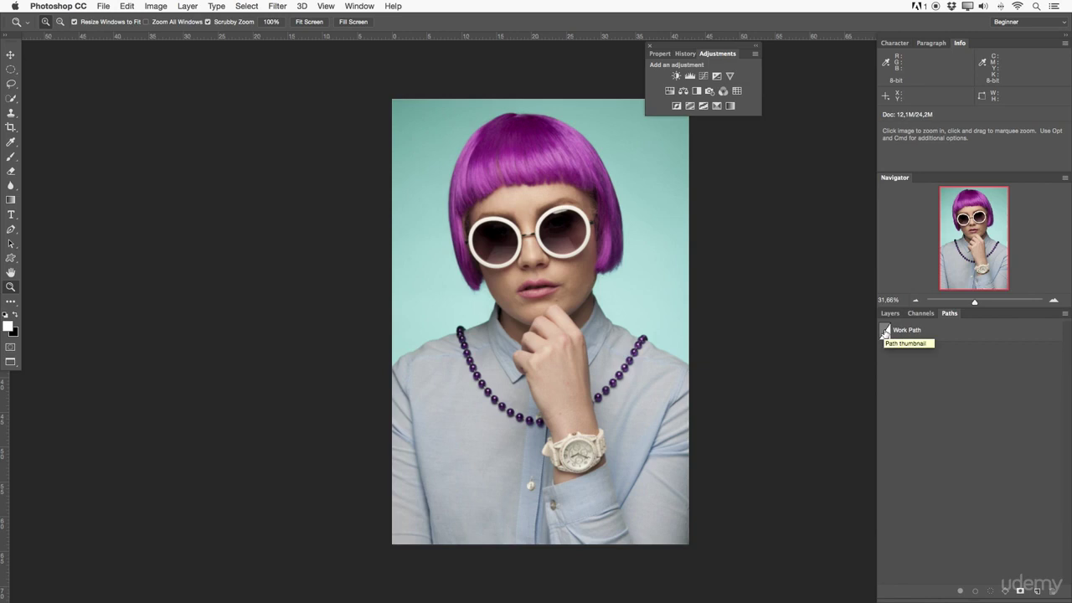
{"action": "left_click", "coordinate": [885, 333]}
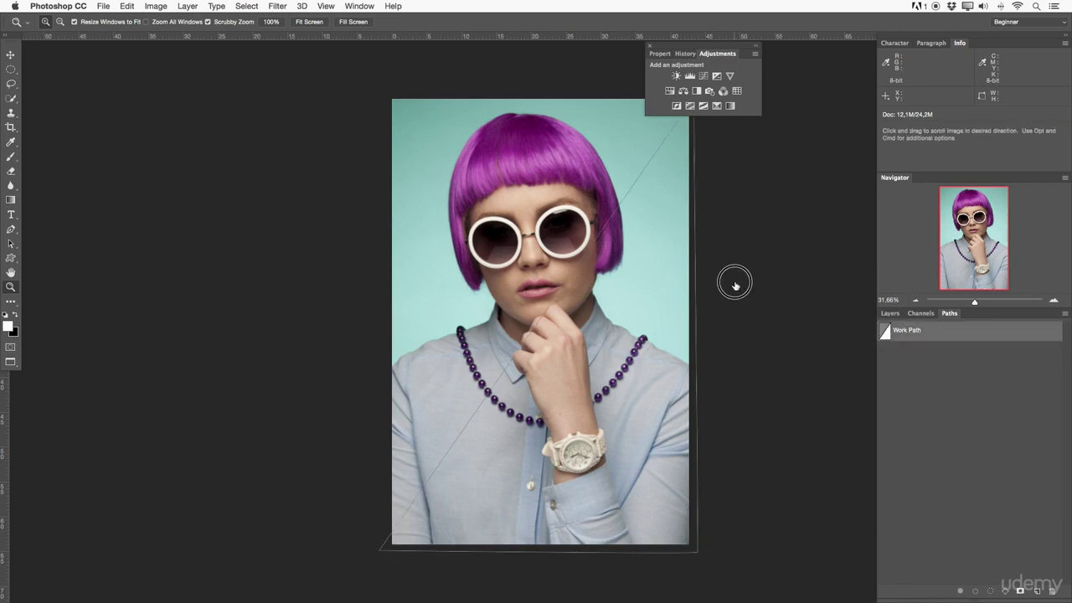
- Pan and zoom the portrait, then return to the Layers list
{"action": "left_click_drag", "start_coordinate": [732, 282], "coordinate": [634, 276]}
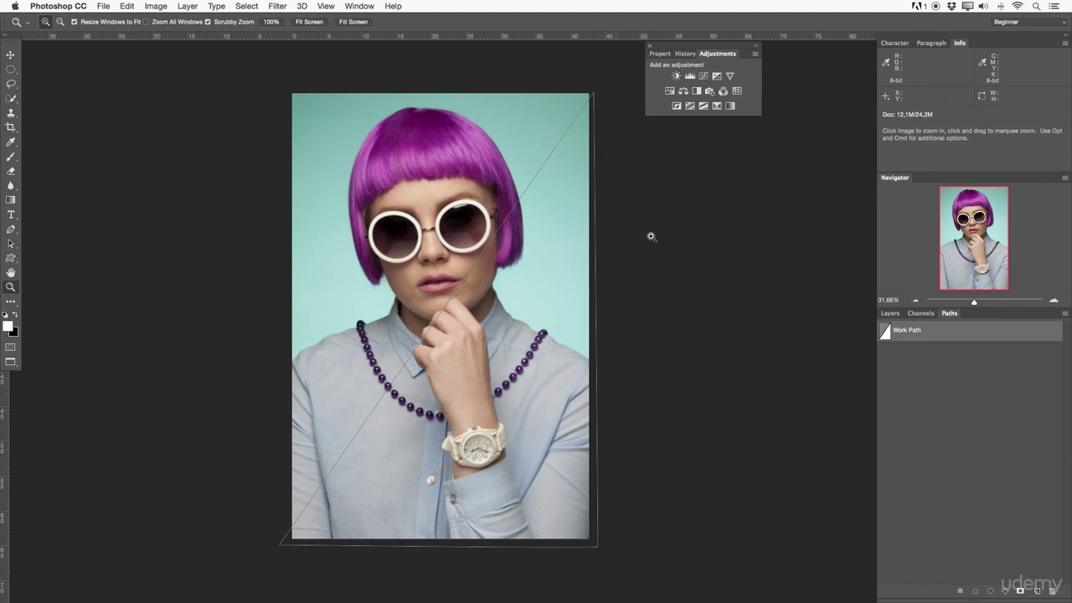
{"action": "left_click", "coordinate": [920, 313]}
{"action": "left_click", "coordinate": [948, 314]}
{"action": "left_click", "coordinate": [873, 313]}
{"action": "left_click", "coordinate": [889, 313]}
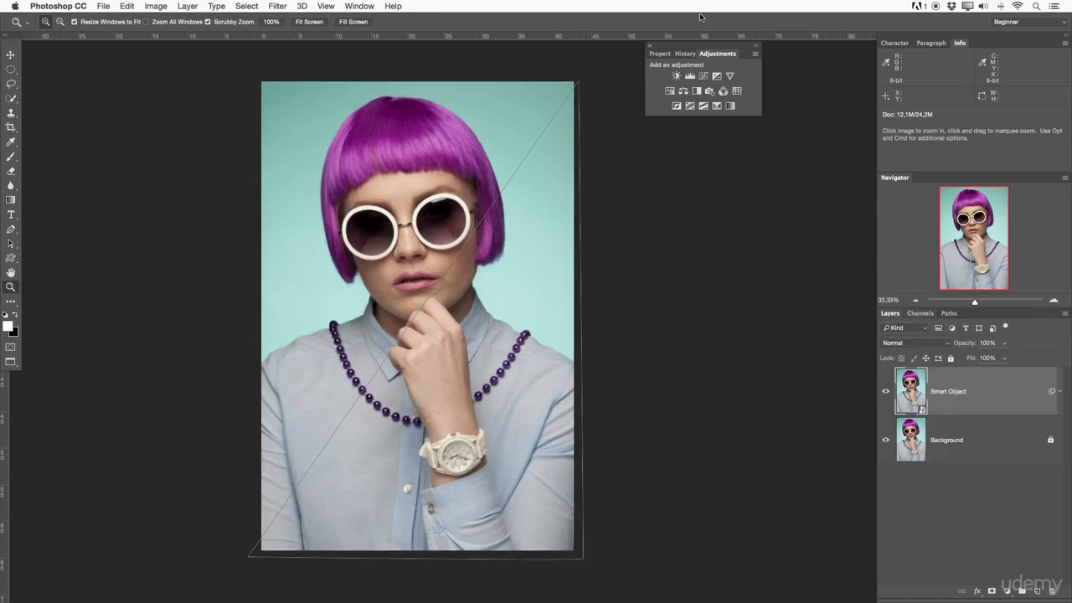
- Dock Adjustments by Navigator, detach Properties, and dock History beside Character, Paragraph and Info
{"action": "left_click_drag", "start_coordinate": [717, 53], "coordinate": [893, 178]}
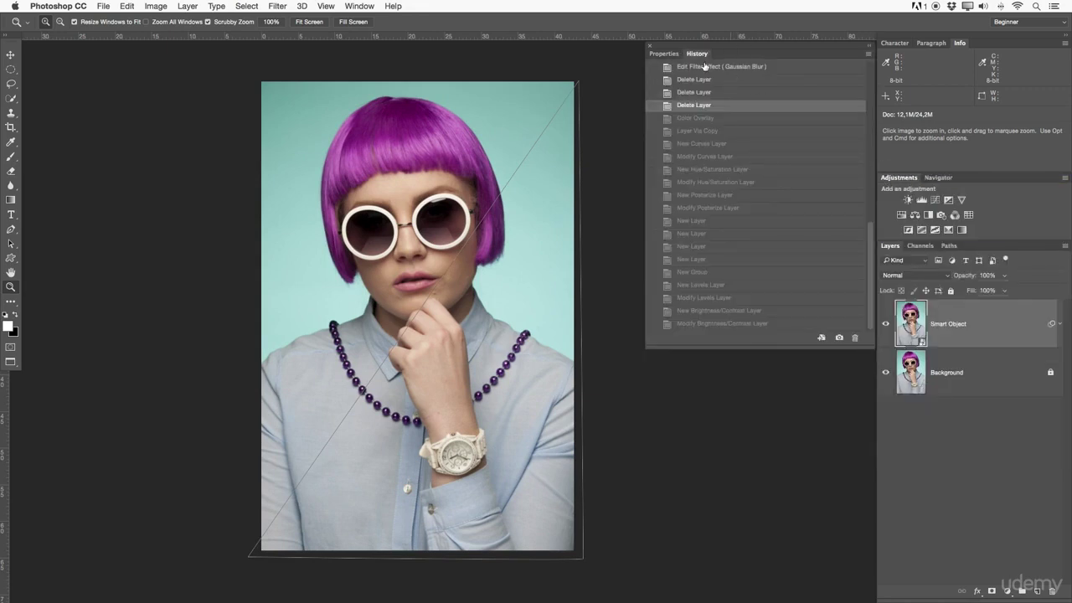
{"action": "left_click_drag", "start_coordinate": [663, 53], "coordinate": [939, 177]}
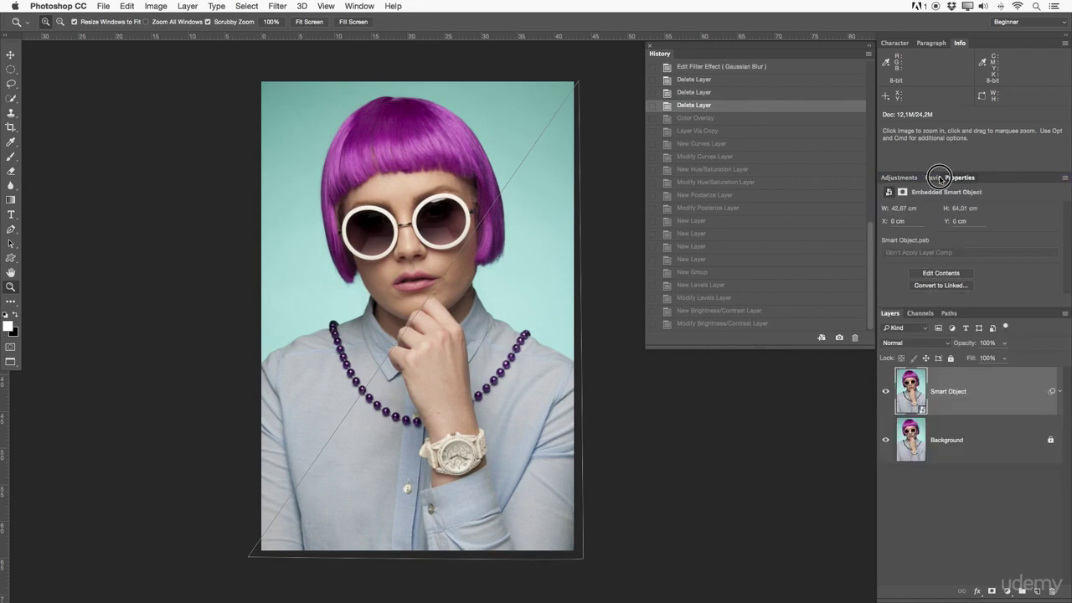
{"action": "left_click_drag", "start_coordinate": [672, 53], "coordinate": [889, 49]}
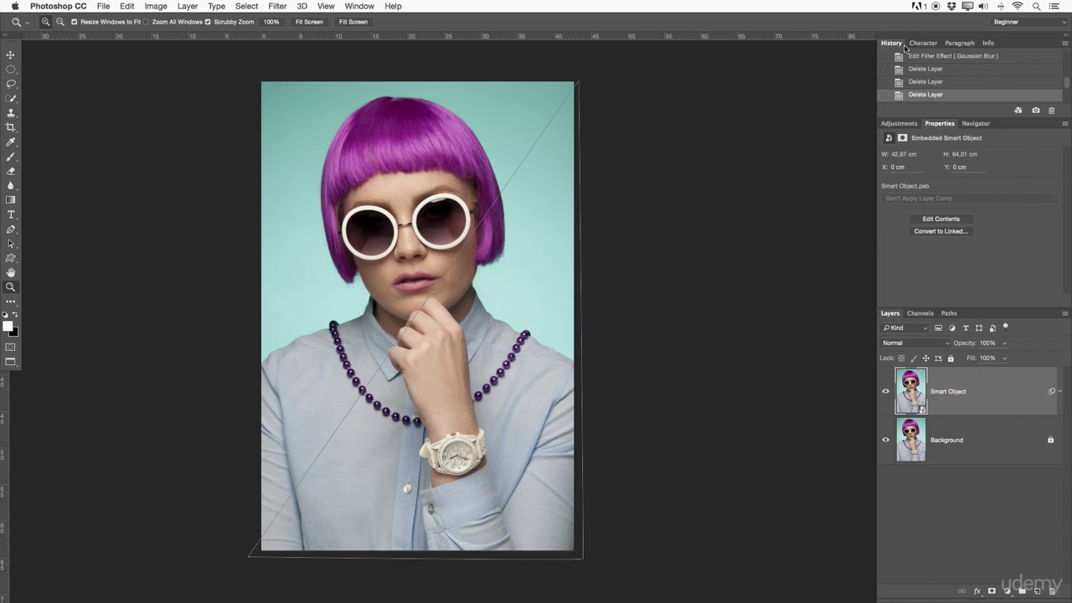
{"action": "left_click", "coordinate": [924, 43]}
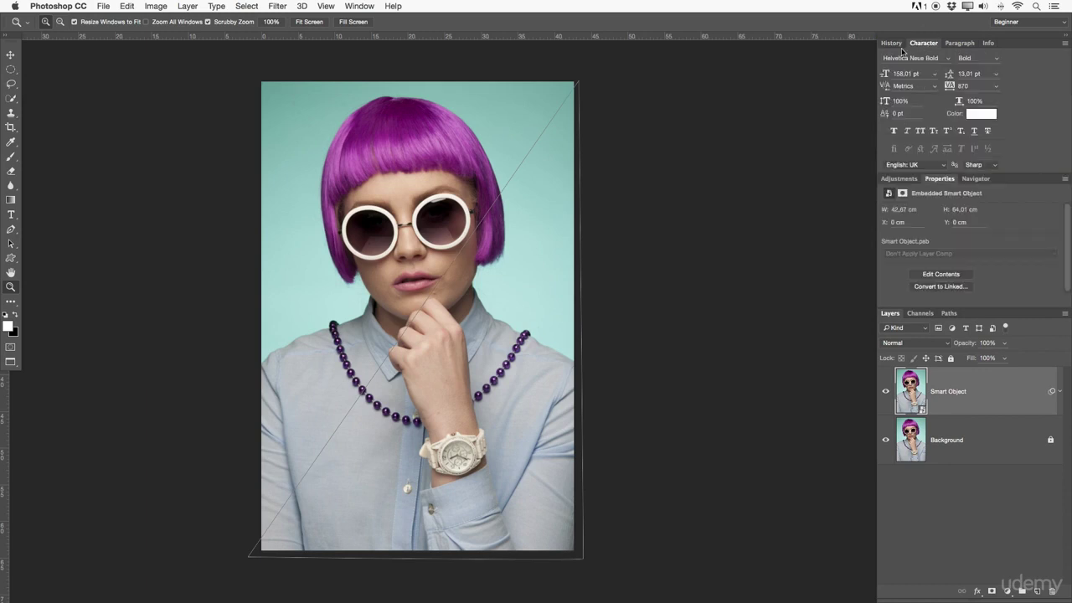
{"action": "left_click", "coordinate": [960, 44]}
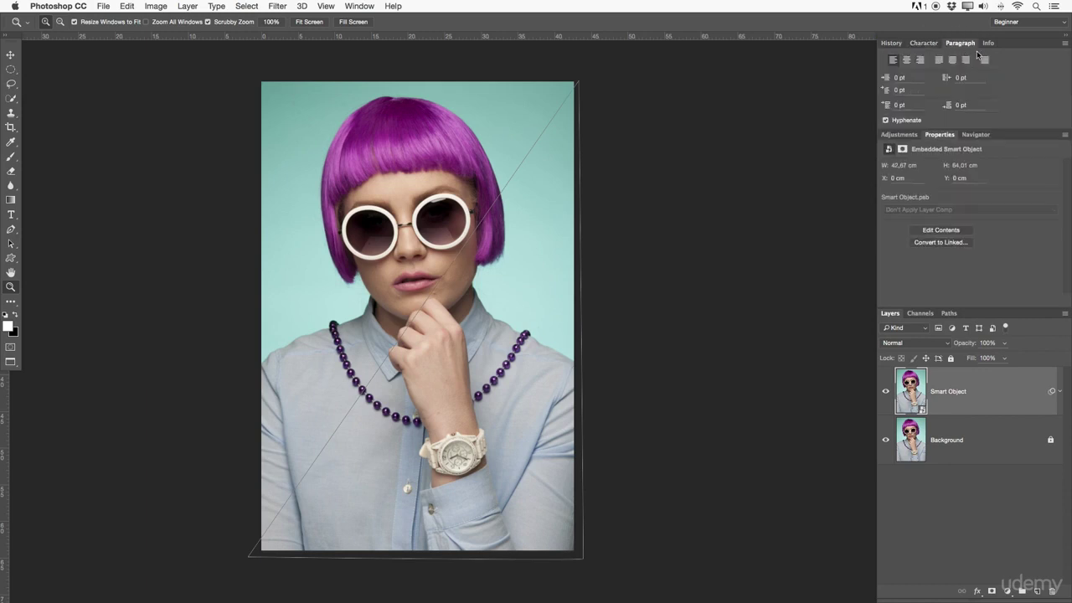
{"action": "left_click", "coordinate": [988, 42]}
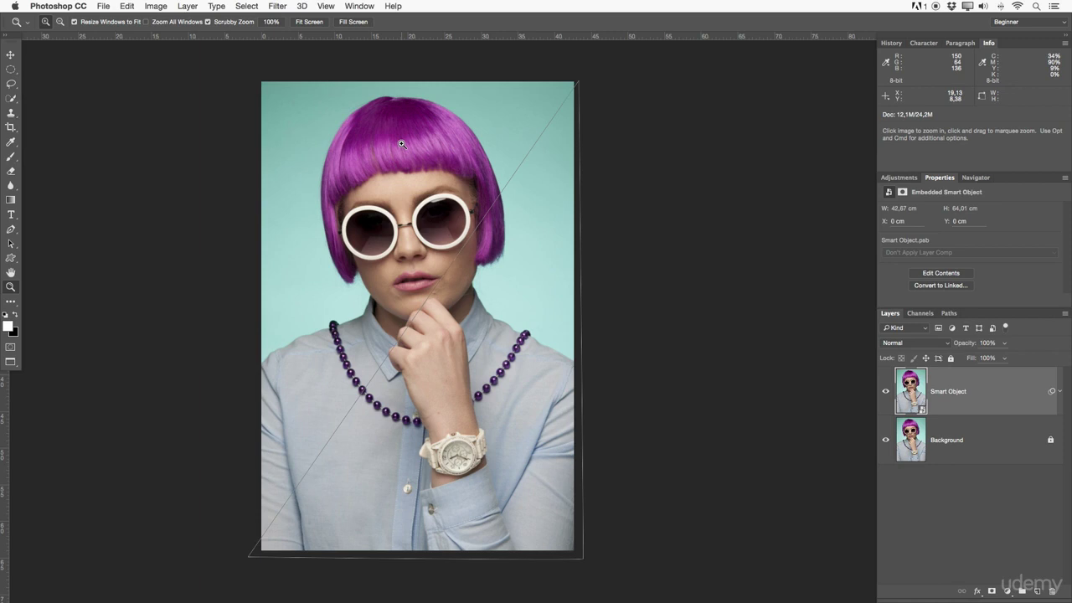
- Check the History, Adjustments, Properties and Channels tabs, ending on the Layers list
{"action": "left_click", "coordinate": [889, 42]}
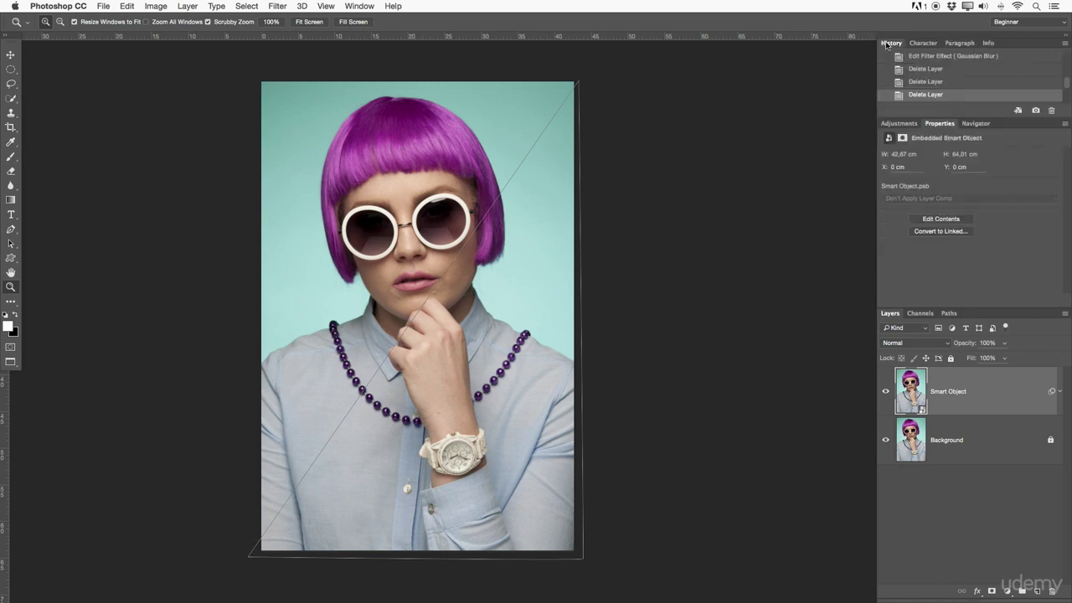
{"action": "left_click", "coordinate": [904, 123]}
{"action": "left_click", "coordinate": [944, 124]}
{"action": "left_click", "coordinate": [899, 123]}
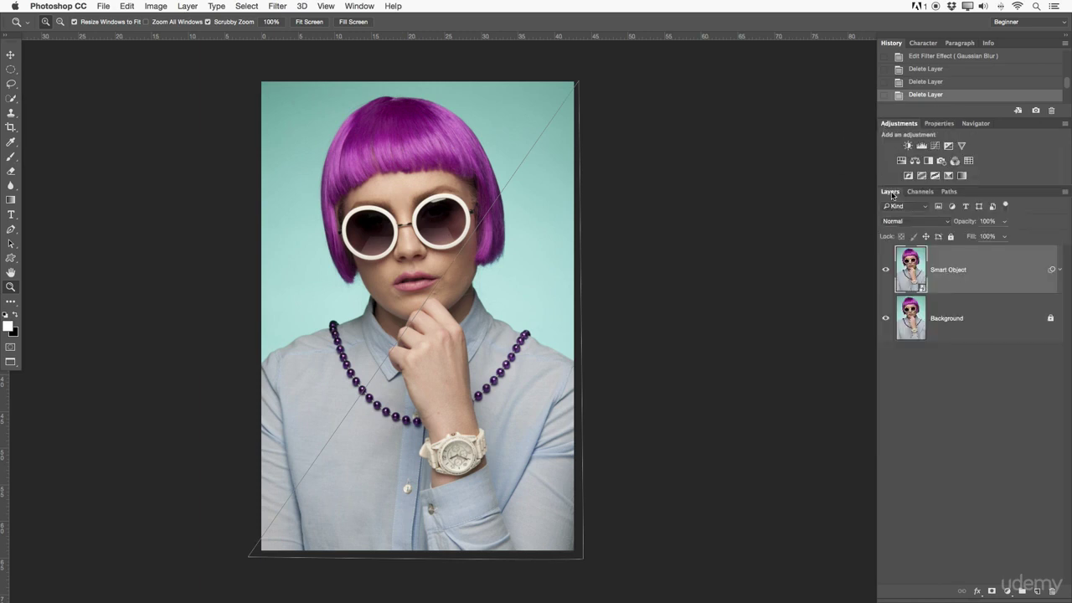
{"action": "left_click", "coordinate": [905, 194]}
{"action": "left_click", "coordinate": [902, 193]}
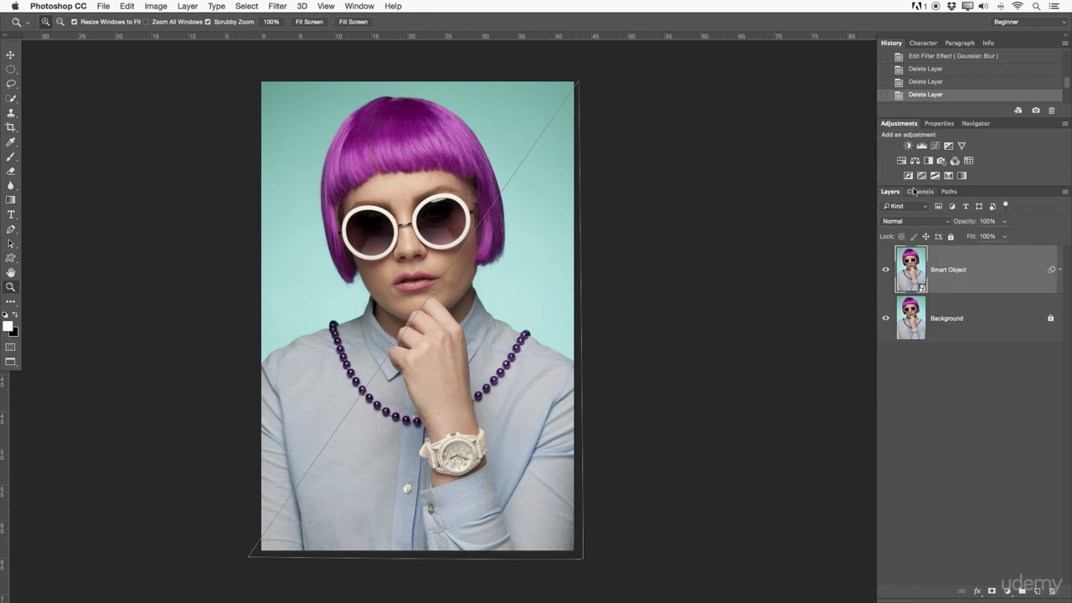